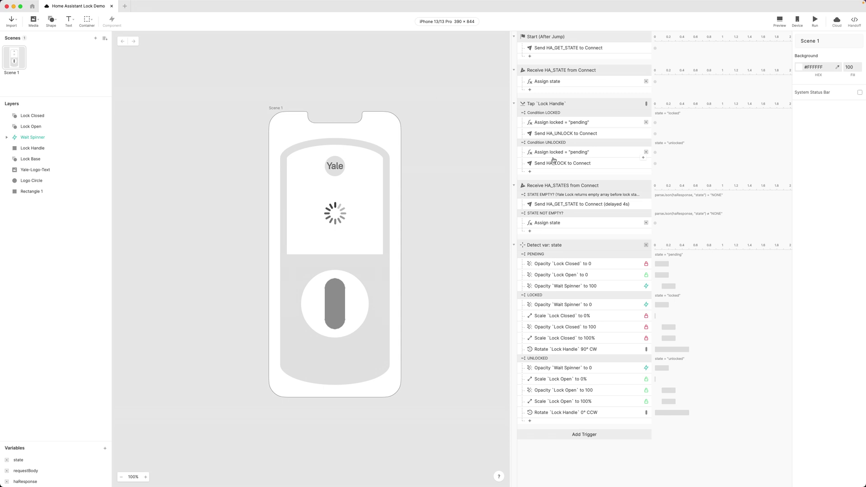
Switch to Chrome so the Home Assistant Overview dashboard with Locks, Lights and TVs cards shows.
{"action": "key", "text": "super+Tab"}
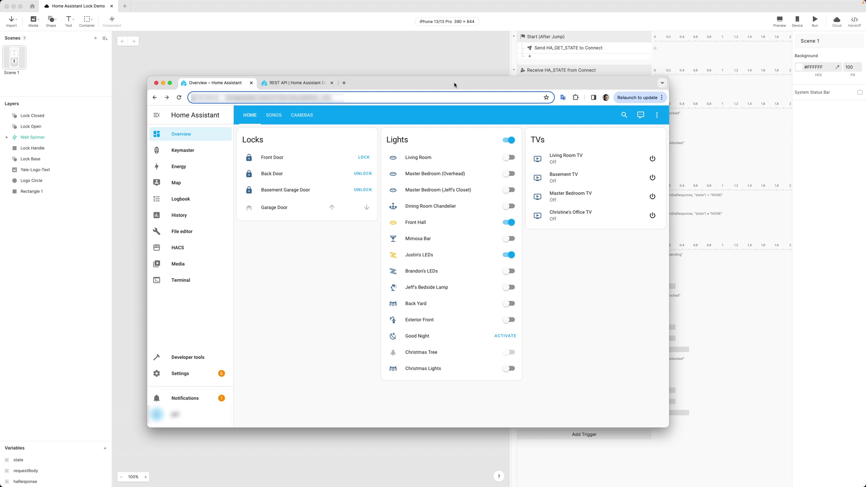
Open the REST API developer docs tab and scroll to the POST /api/services/<domain>/<service> endpoint.
{"action": "left_click", "coordinate": [283, 83]}
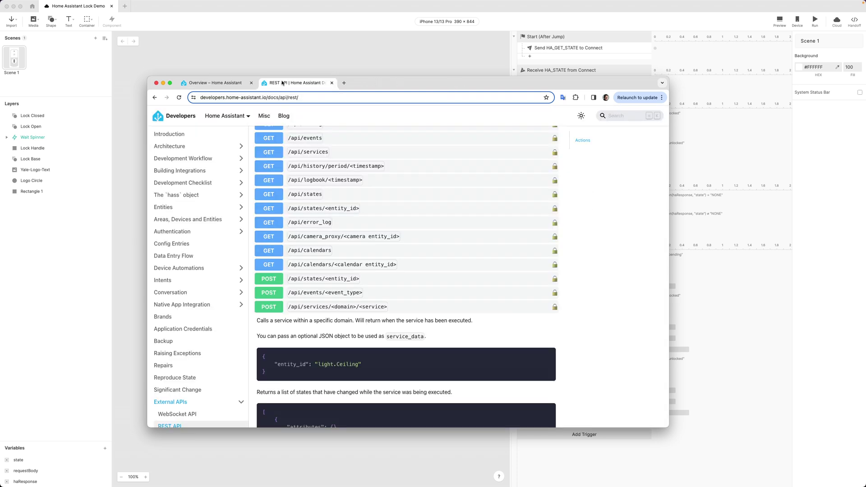
{"action": "scroll", "coordinate": [378, 207], "scroll_direction": "up", "scroll_amount": 3}
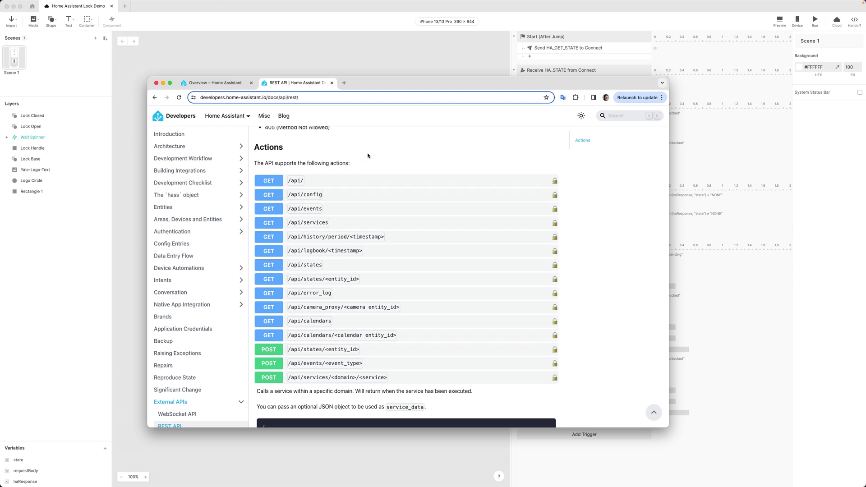
{"action": "scroll", "coordinate": [369, 156], "scroll_direction": "down", "scroll_amount": 2}
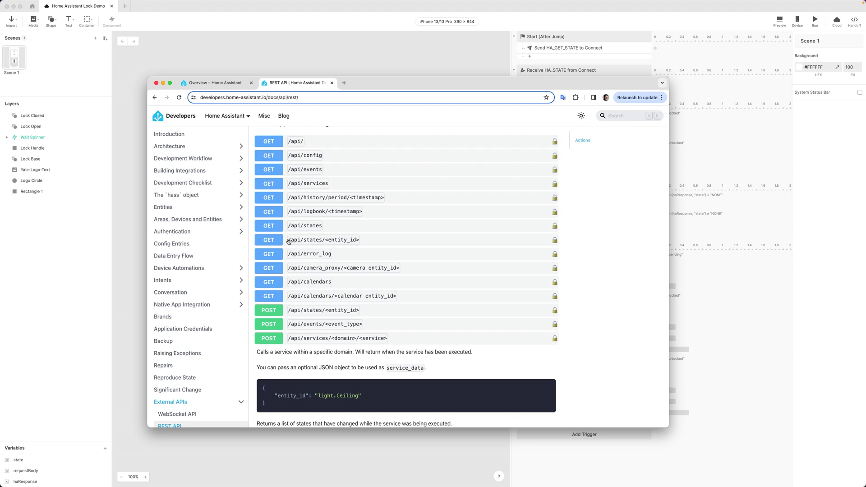
{"action": "scroll", "coordinate": [289, 241], "scroll_direction": "down", "scroll_amount": 3}
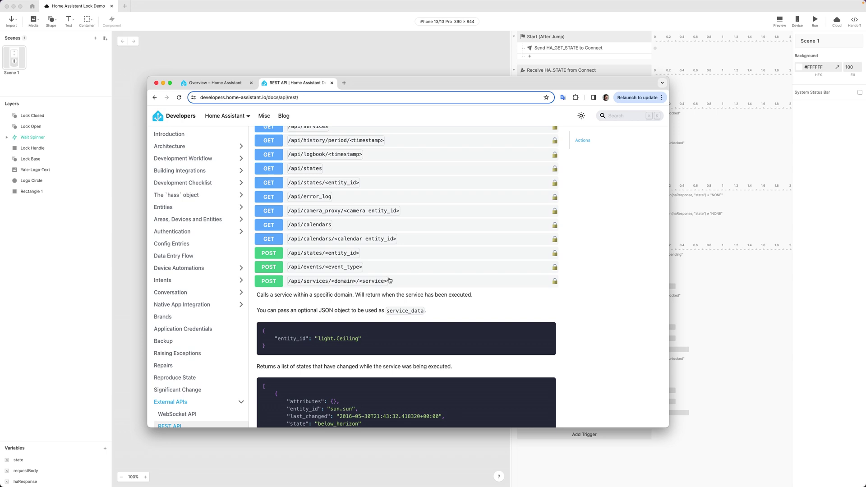
Expand a New API request form in ProtoPie Connect's API plug-in, then return to Studio.
{"action": "key", "text": "super+Tab"}
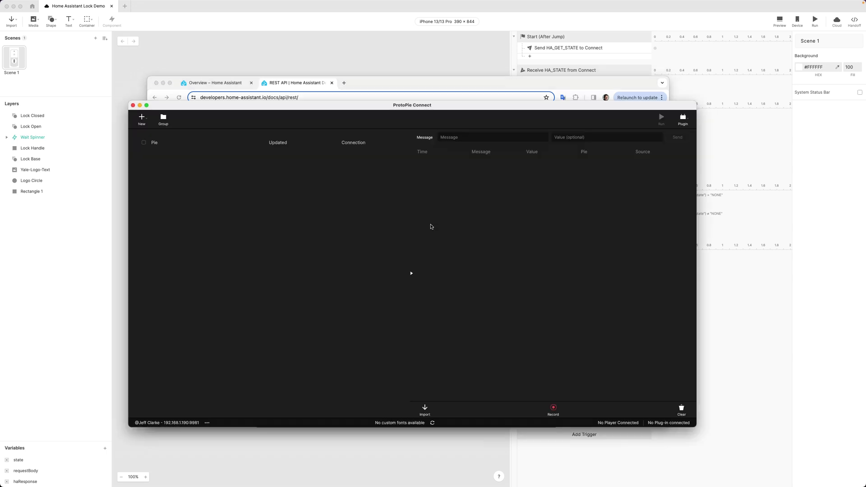
{"action": "left_click", "coordinate": [683, 119]}
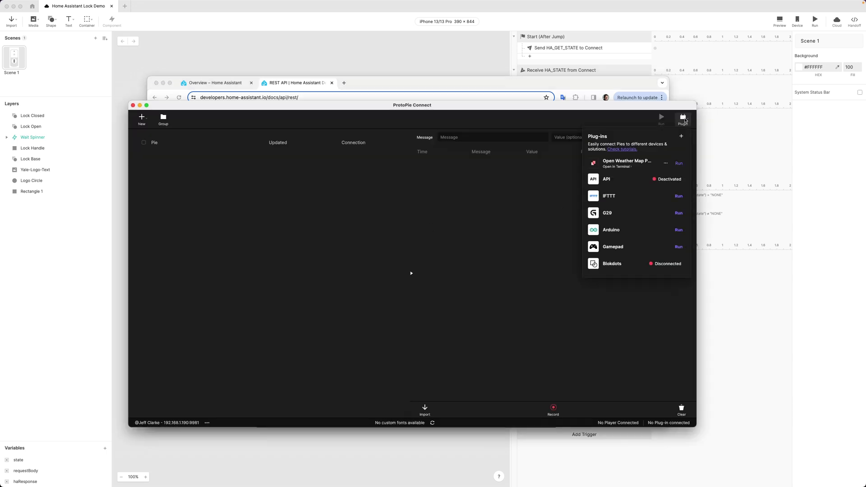
{"action": "left_click", "coordinate": [616, 178]}
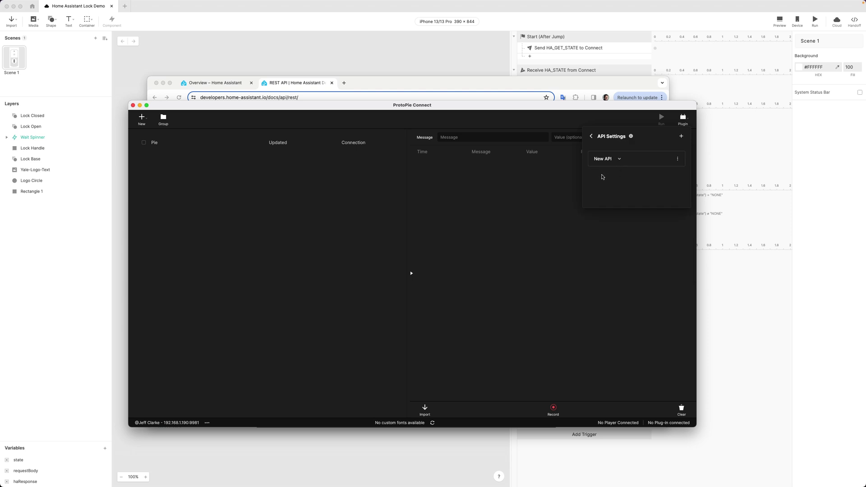
{"action": "left_click", "coordinate": [620, 160]}
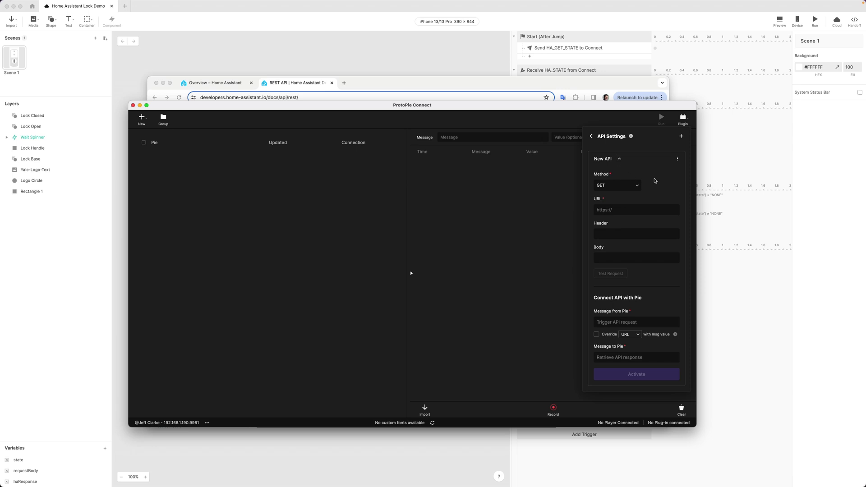
{"action": "key", "text": "super+Tab"}
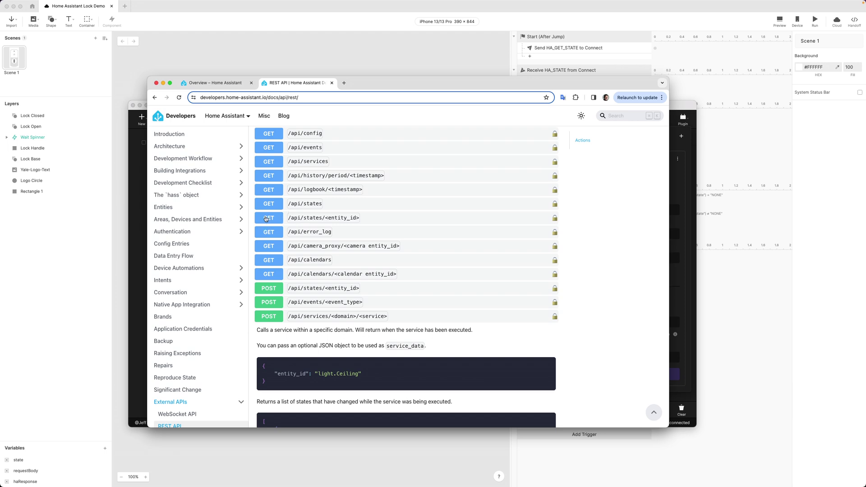
{"action": "left_click", "coordinate": [674, 195]}
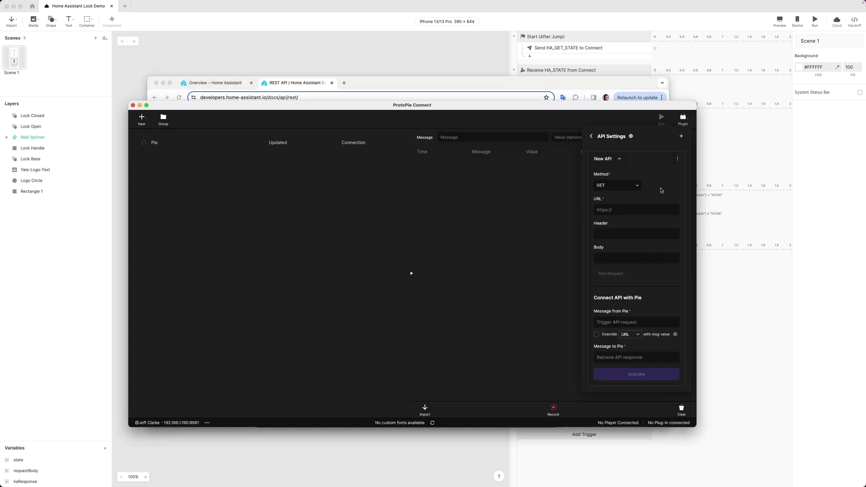
{"action": "left_click", "coordinate": [615, 211]}
{"action": "left_click", "coordinate": [624, 19]}
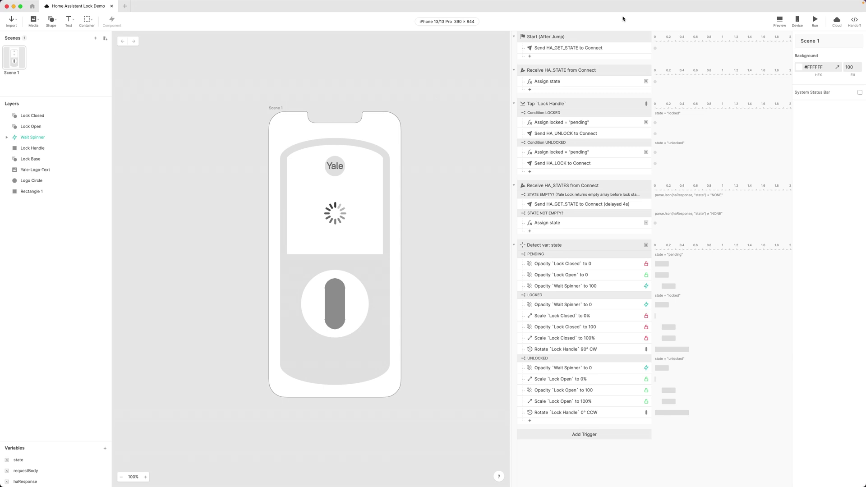
Select Send HA_GET_STATE's full value expression HA_ADDRESS + '/api/states/' + ENTITY_ID, then focus Connect's URL field.
{"action": "left_click", "coordinate": [572, 51]}
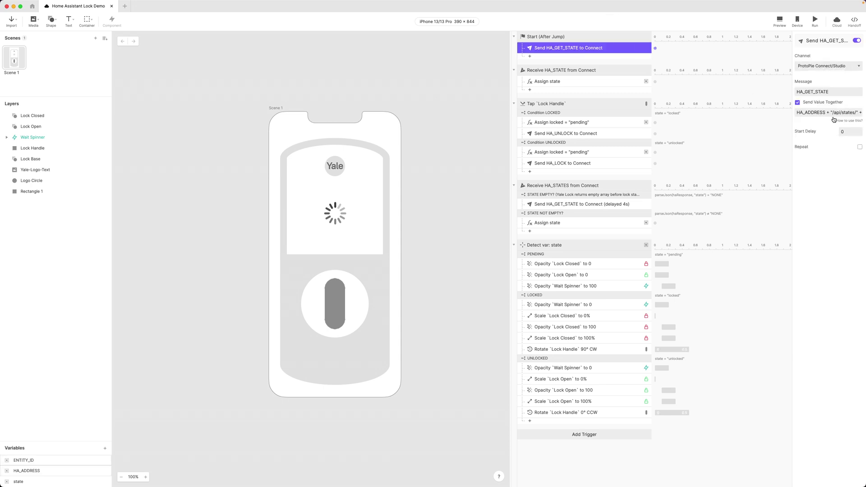
{"action": "left_click", "coordinate": [860, 112]}
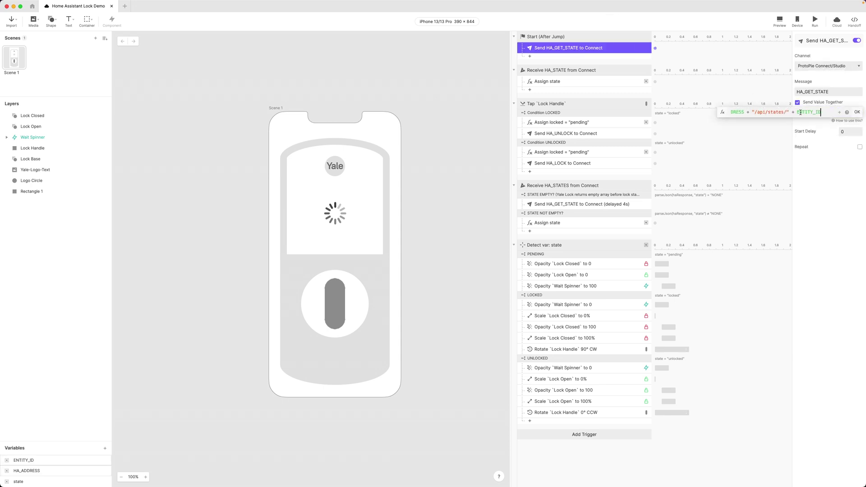
{"action": "scroll", "coordinate": [802, 112], "scroll_direction": "right", "scroll_amount": 1}
{"action": "left_click_drag", "start_coordinate": [826, 113], "coordinate": [721, 111]}
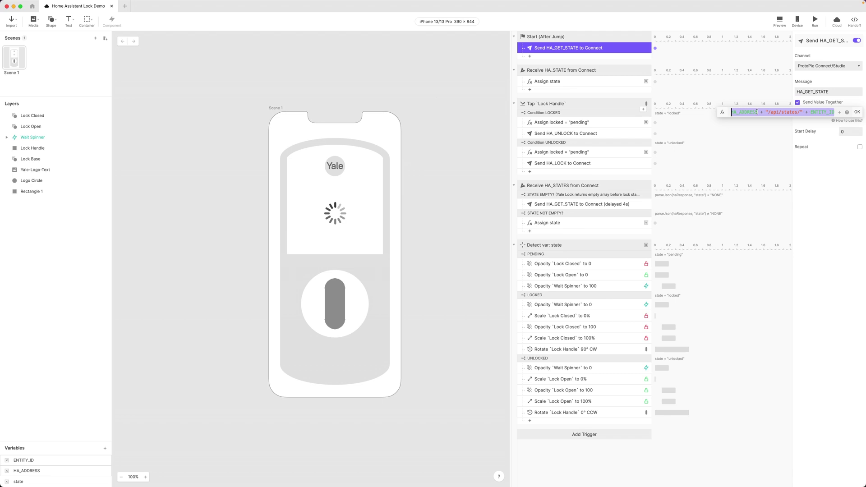
{"action": "key", "text": "super+Tab"}
{"action": "left_click", "coordinate": [611, 210]}
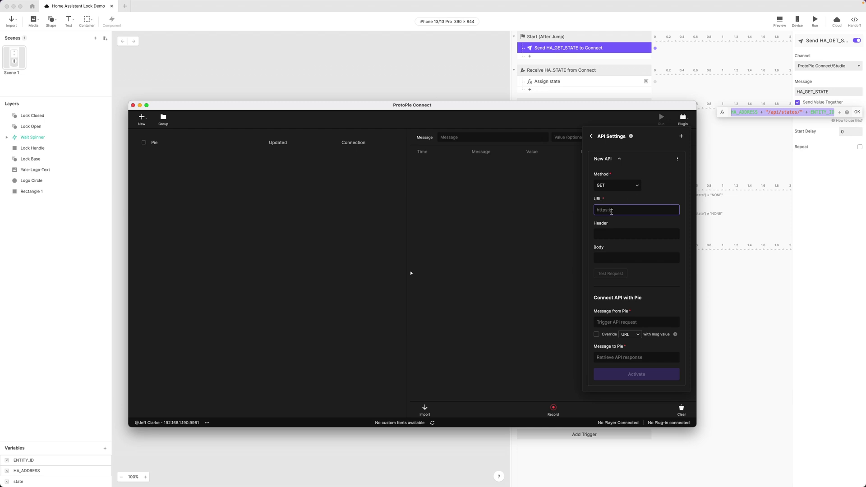
Copy the Authorization and Content-Type JSON from header.json in Sublime Text.
{"action": "left_click", "coordinate": [612, 234]}
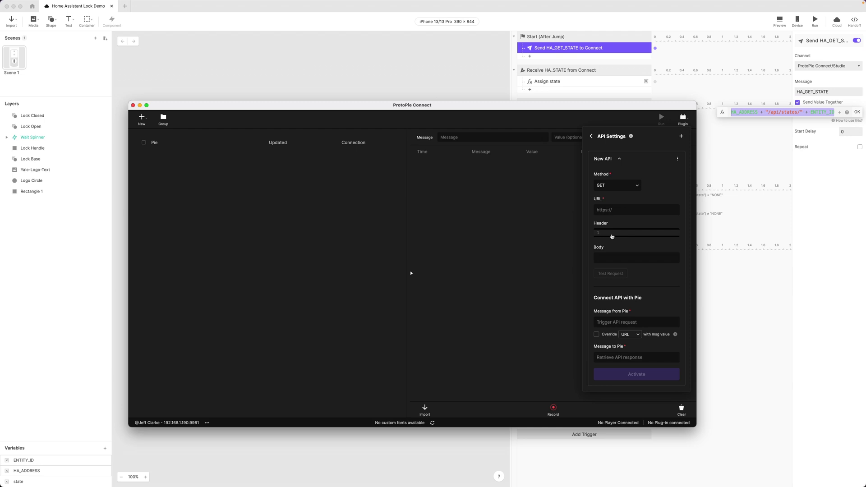
{"action": "key", "text": "super+Tab"}
{"action": "left_click", "coordinate": [299, 211]}
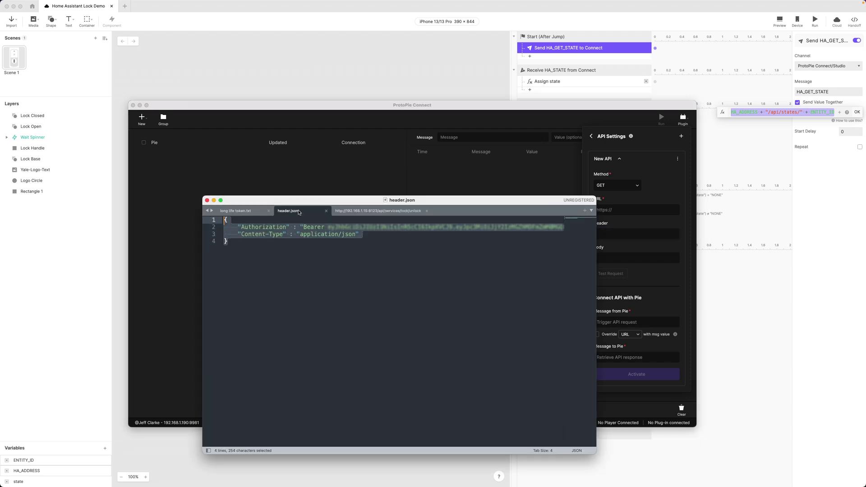
{"action": "left_click", "coordinate": [314, 227]}
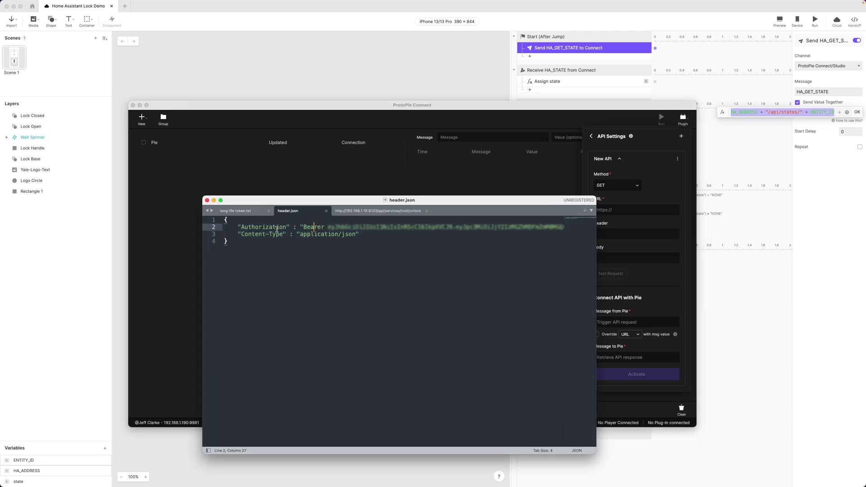
{"action": "left_click", "coordinate": [230, 243]}
{"action": "key", "text": "super+a"}
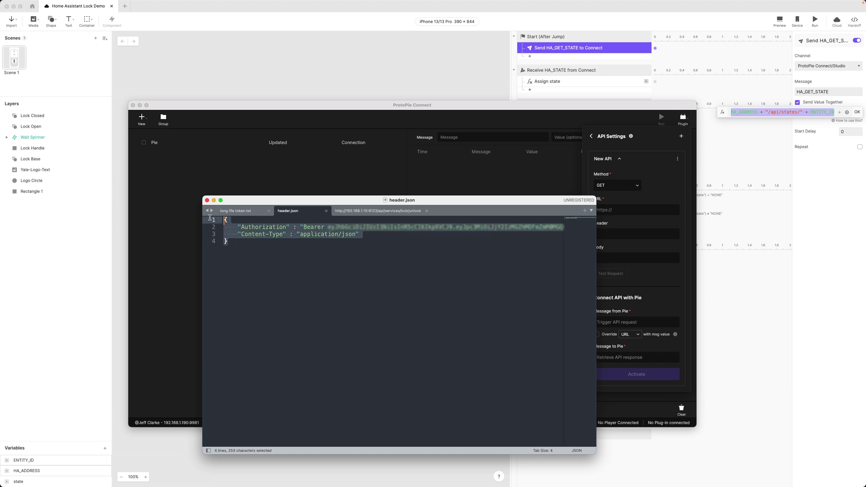
{"action": "key", "text": "super+c"}
Paste the header JSON into the GET request's Header field and return to Studio.
{"action": "left_click", "coordinate": [617, 229]}
{"action": "left_click", "coordinate": [617, 230]}
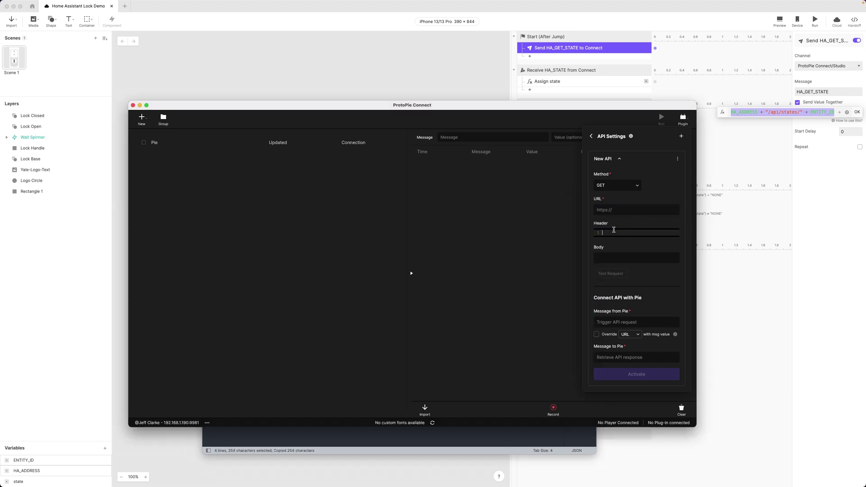
{"action": "key", "text": "super+v"}
{"action": "left_click", "coordinate": [616, 280]}
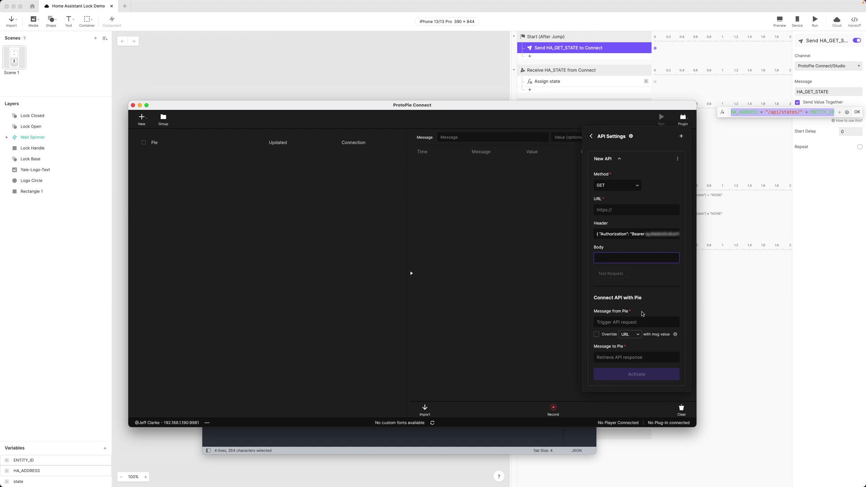
{"action": "left_click", "coordinate": [625, 25]}
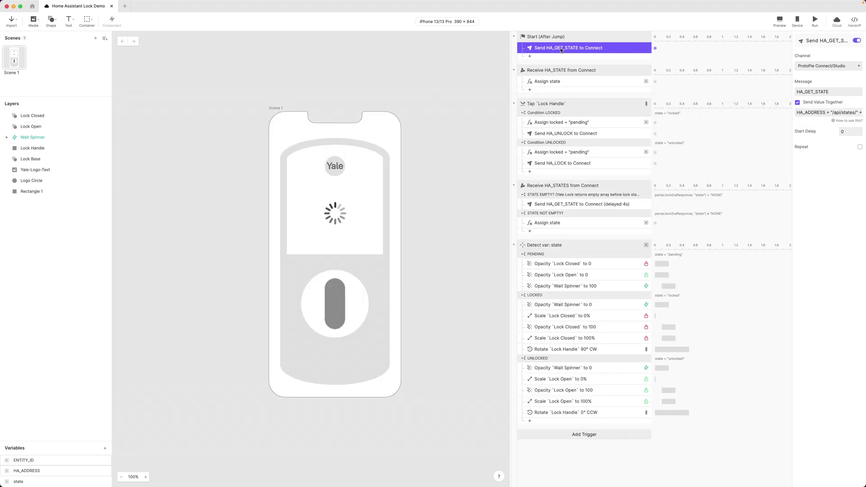
Set HA_GET_STATE as the Message from Pie, with its value overriding the URL.
{"action": "left_click", "coordinate": [838, 93]}
{"action": "double_click", "coordinate": [838, 94]}
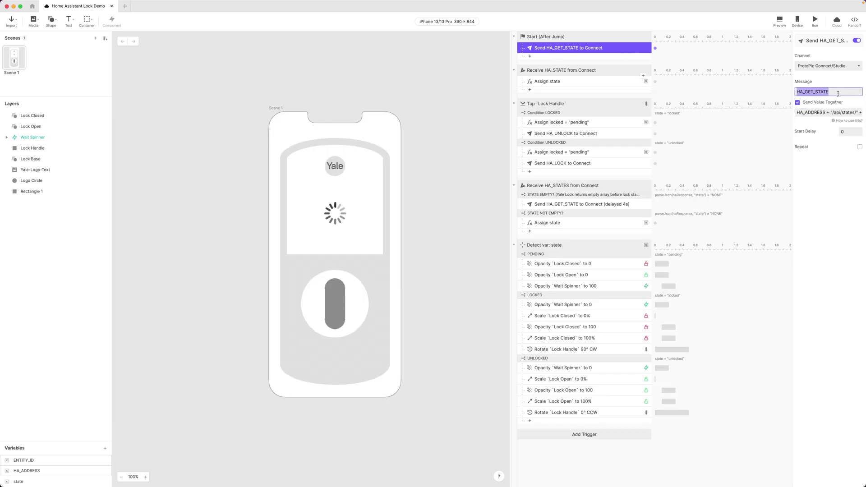
{"action": "key", "text": "super+Tab"}
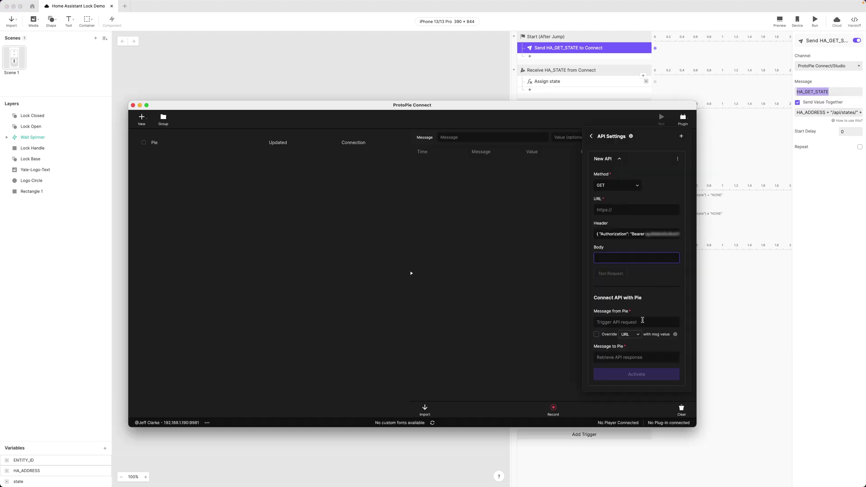
{"action": "left_click", "coordinate": [642, 322]}
{"action": "key", "text": "super+v"}
{"action": "left_click", "coordinate": [653, 305]}
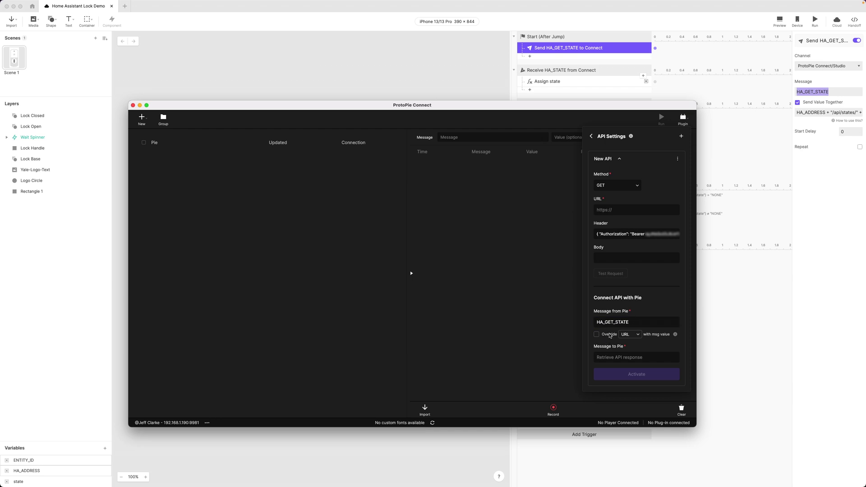
{"action": "left_click", "coordinate": [609, 335]}
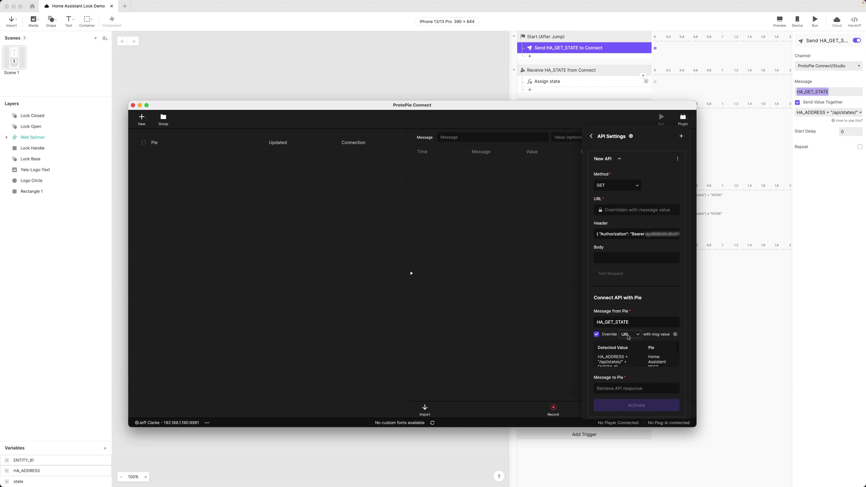
Enter HA_STATES as the Message to Pie and activate the GET state API.
{"action": "left_click", "coordinate": [616, 21]}
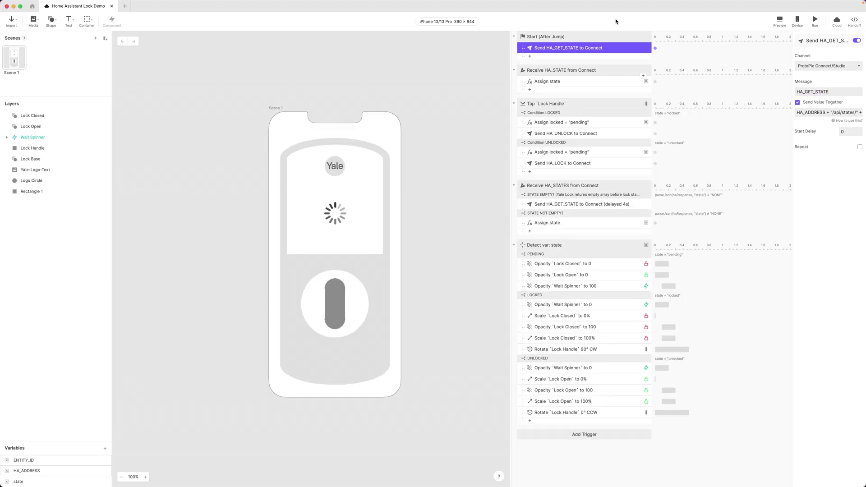
{"action": "left_click", "coordinate": [572, 70]}
{"action": "left_click", "coordinate": [827, 93]}
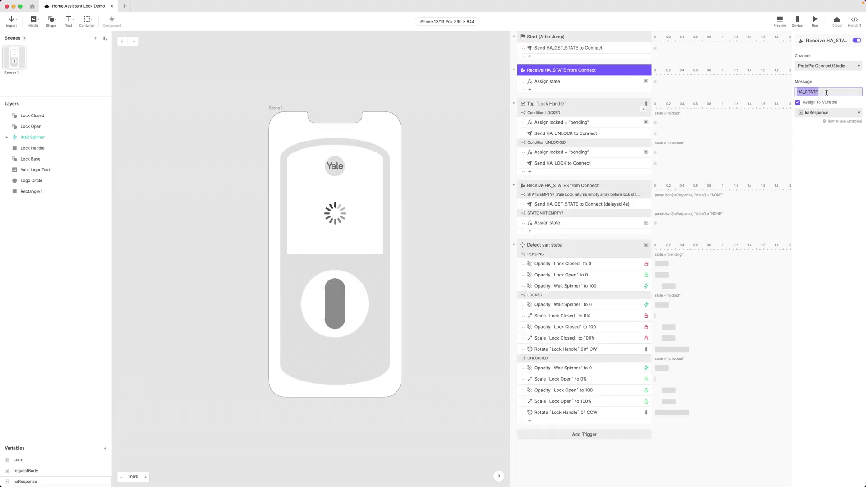
{"action": "key", "text": "super+Tab"}
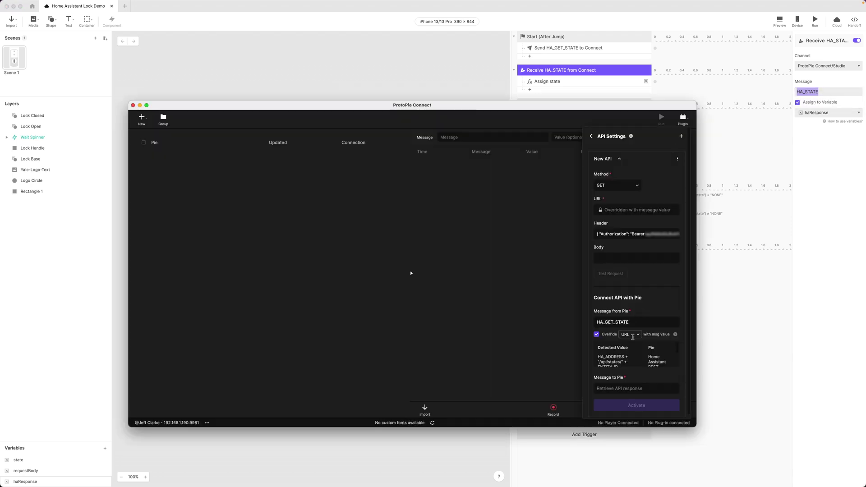
{"action": "left_click", "coordinate": [627, 387]}
{"action": "type", "text": "HA_STATES"}
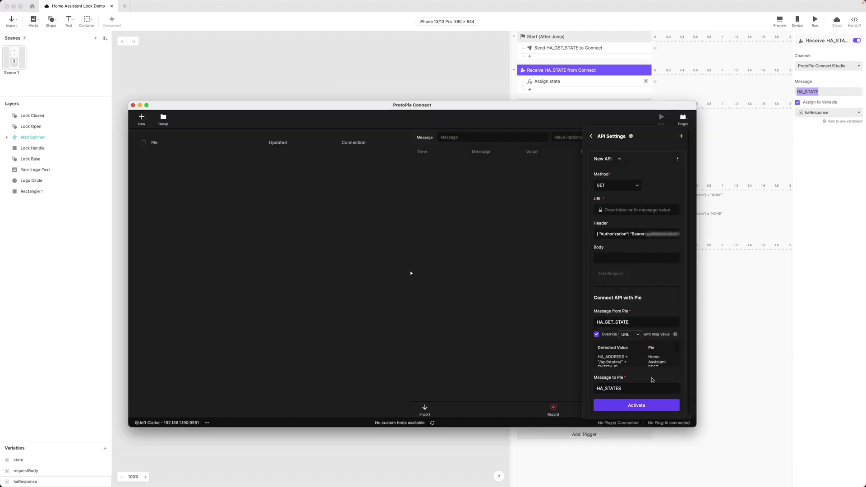
{"action": "left_click", "coordinate": [651, 405]}
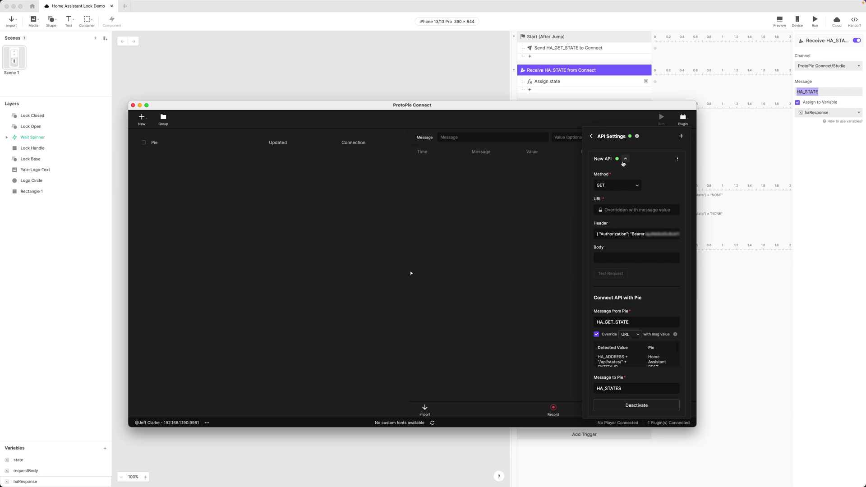
Rename the API to 'HA GET STATE' and collapse its card.
{"action": "double_click", "coordinate": [601, 159]}
{"action": "type", "text": "HA GET STATE"}
{"action": "key", "text": "Return"}
{"action": "left_click", "coordinate": [638, 159]}
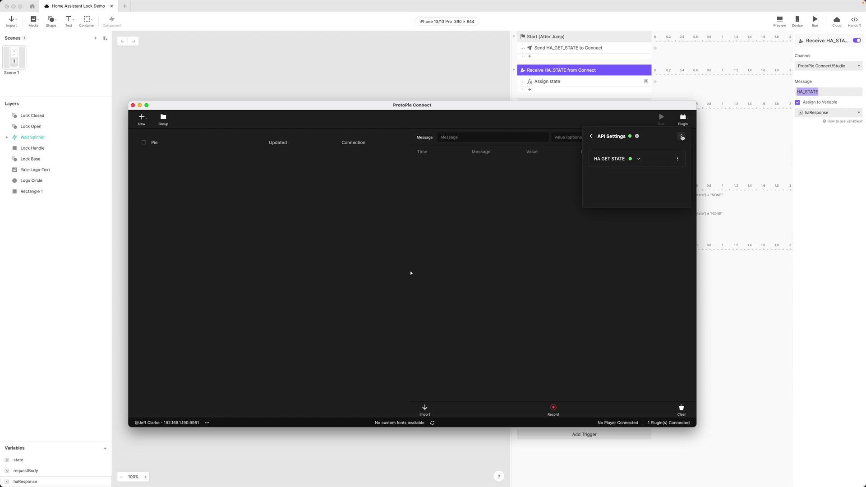
Add a second API request and set its method to POST.
{"action": "left_click", "coordinate": [682, 136]}
{"action": "key", "text": "super+Tab"}
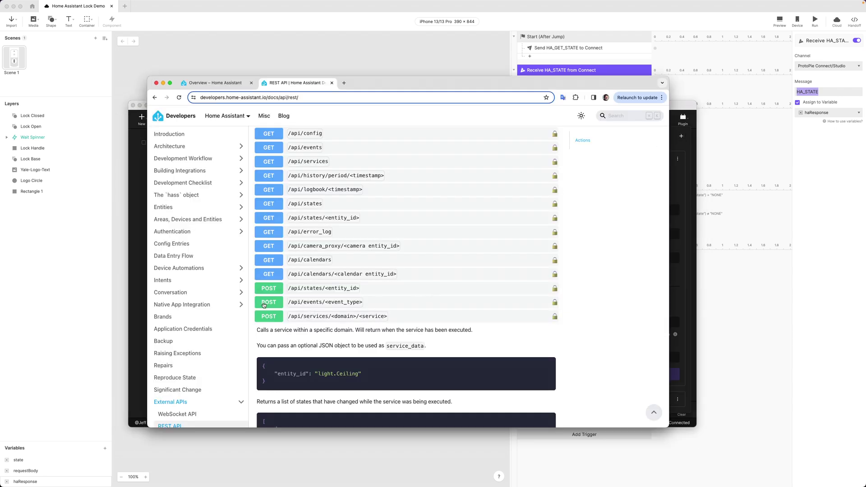
{"action": "left_click", "coordinate": [686, 190]}
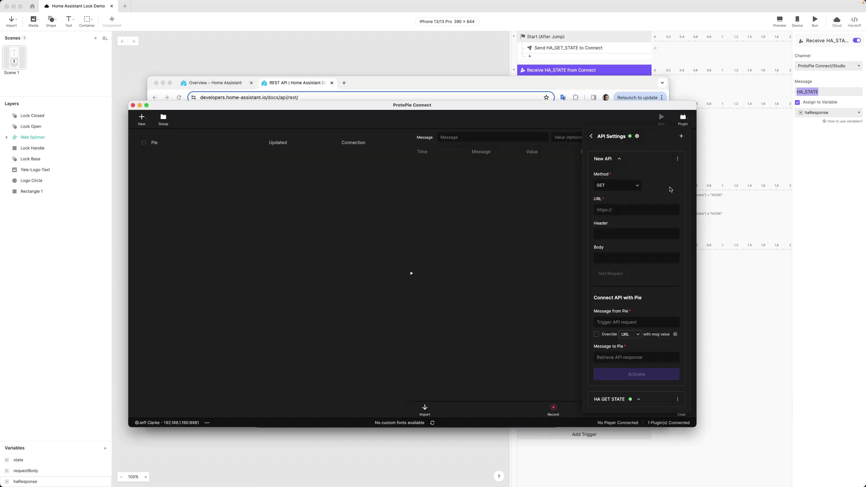
{"action": "left_click", "coordinate": [610, 185]}
{"action": "left_click", "coordinate": [612, 201]}
Fill the request URL with the unlock service endpoint copied from the saved notes.
{"action": "left_click", "coordinate": [611, 208]}
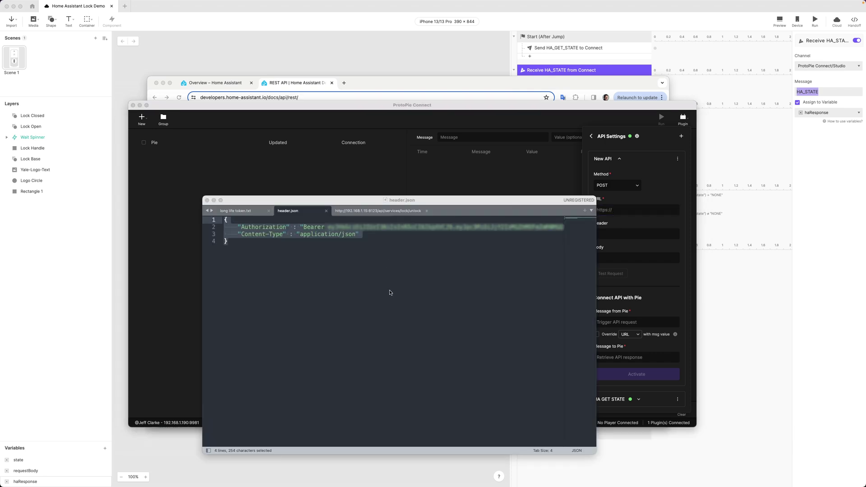
{"action": "left_click", "coordinate": [378, 211]}
{"action": "left_click", "coordinate": [215, 216]}
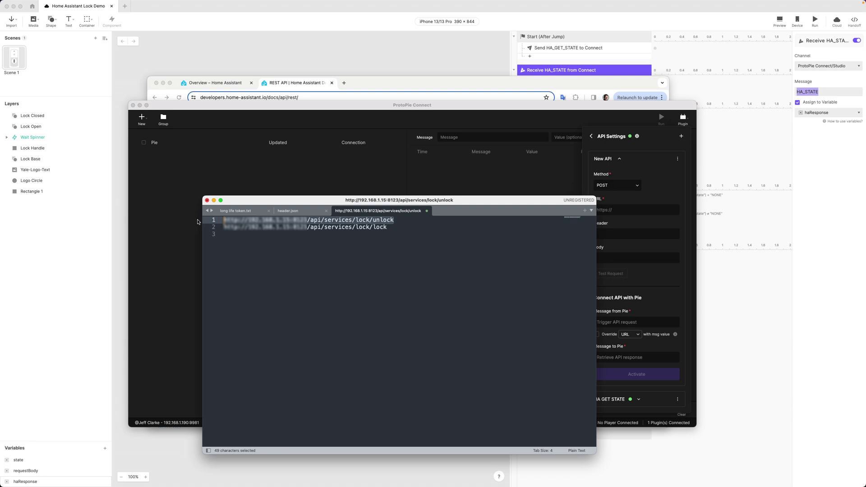
{"action": "key", "text": "super+c"}
{"action": "left_click", "coordinate": [612, 210]}
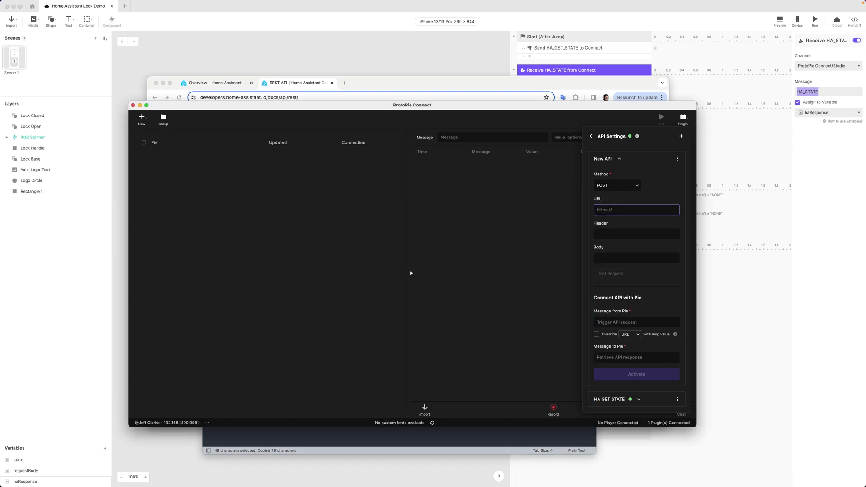
{"action": "key", "text": "super+v"}
Paste the Authorization and Content-Type JSON from header.json into the Header field.
{"action": "left_click", "coordinate": [618, 233]}
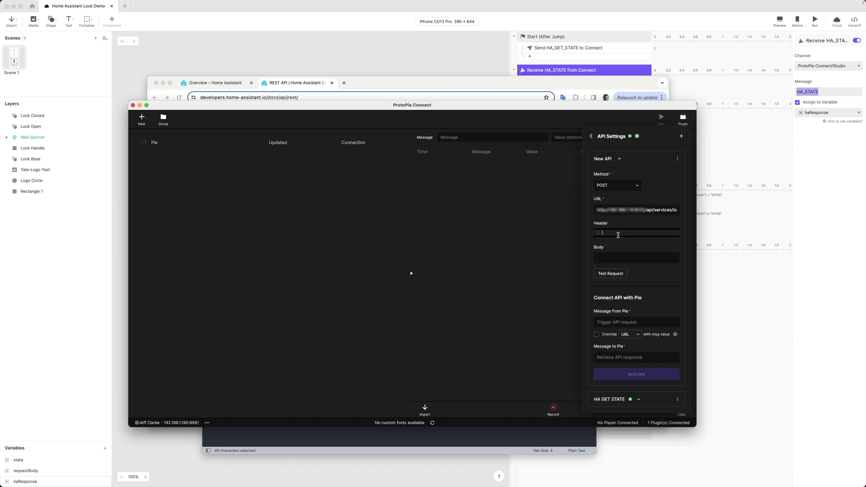
{"action": "key", "text": "super+Tab"}
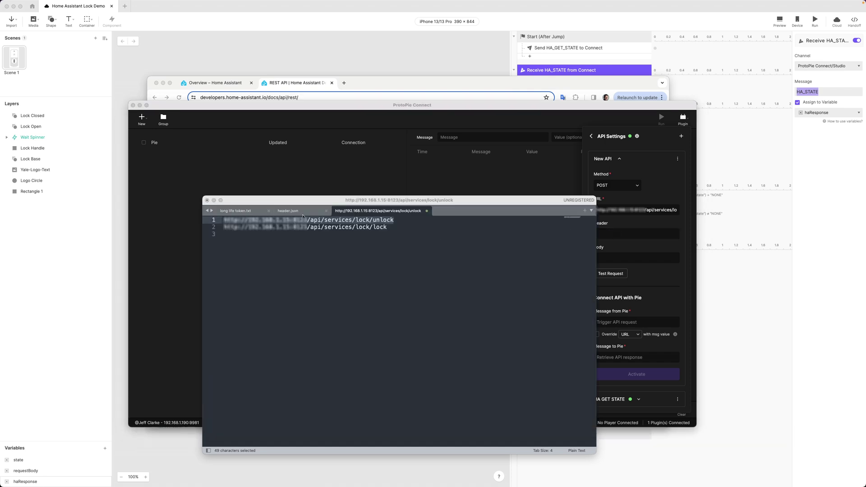
{"action": "left_click", "coordinate": [298, 211]}
{"action": "left_click_drag", "start_coordinate": [229, 241], "coordinate": [217, 220]}
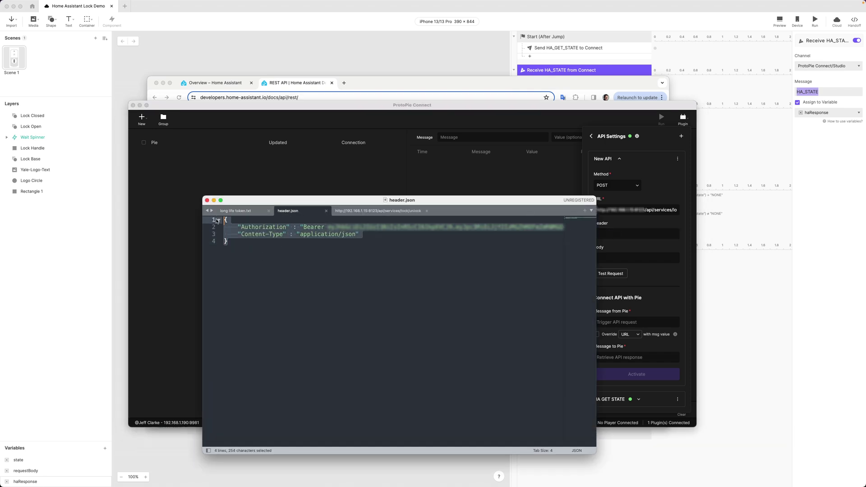
{"action": "key", "text": "super+c"}
{"action": "left_click", "coordinate": [629, 233]}
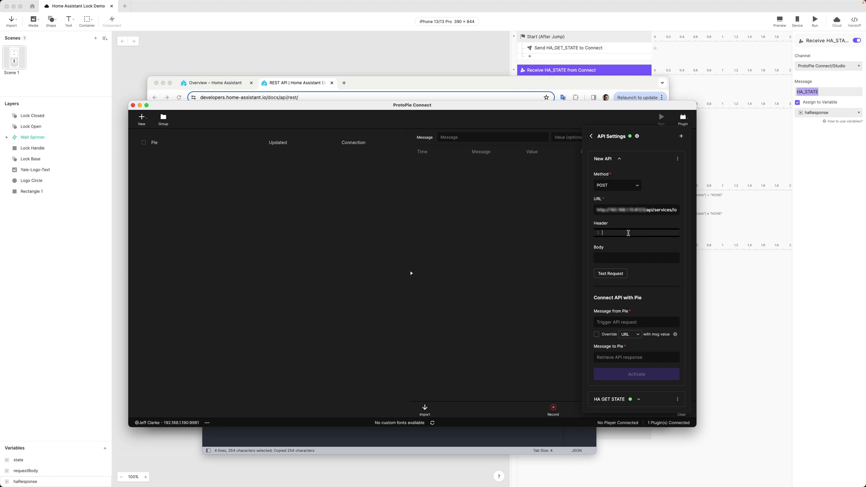
{"action": "key", "text": "super+v"}
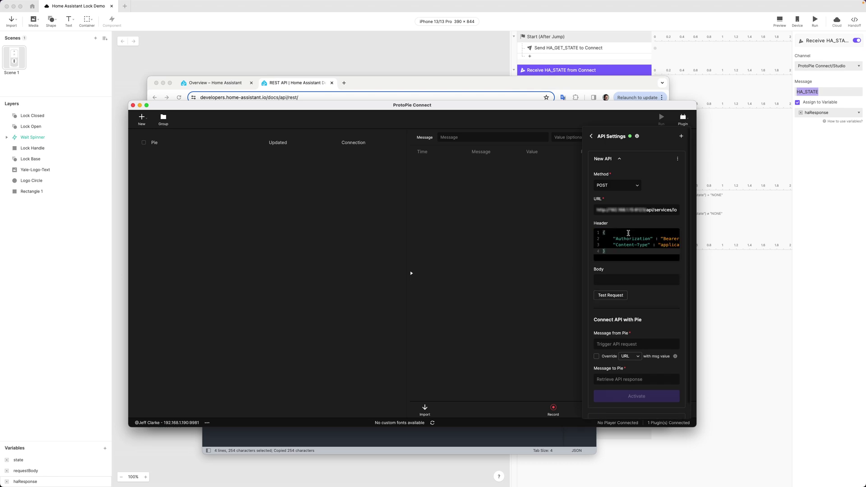
{"action": "left_click", "coordinate": [626, 281]}
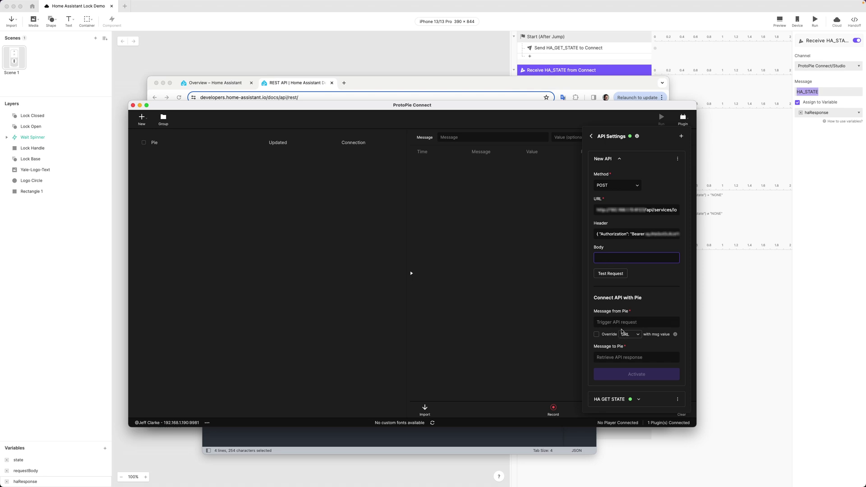
Set HA_UNLOCK, copied from Studio's Send action, as Message from Pie overriding the Body.
{"action": "left_click", "coordinate": [631, 18]}
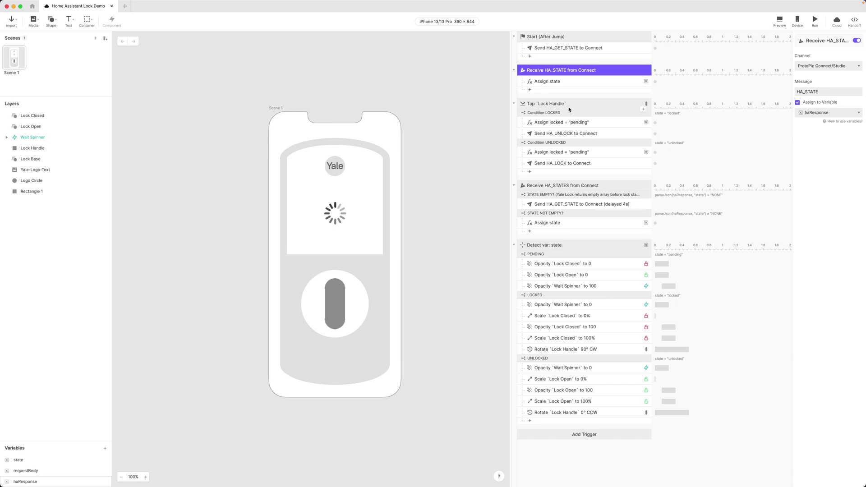
{"action": "left_click", "coordinate": [569, 133]}
{"action": "double_click", "coordinate": [828, 92]}
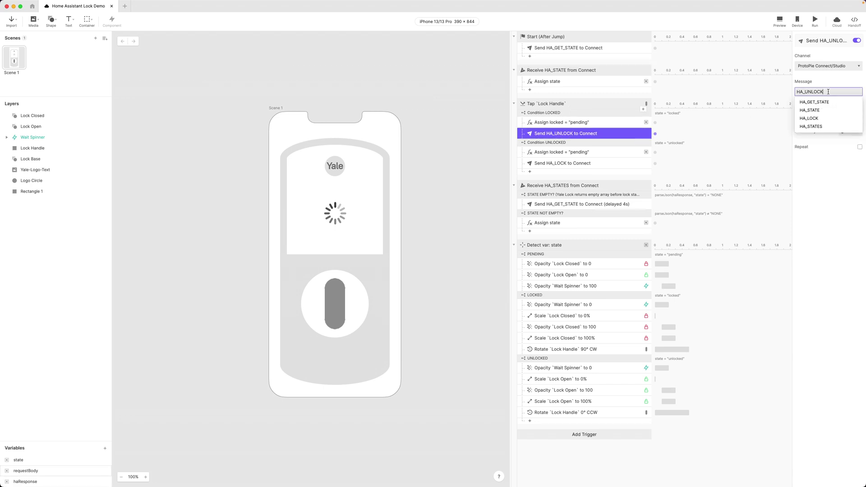
{"action": "key", "text": "super+c"}
{"action": "key", "text": "super+Tab"}
{"action": "left_click", "coordinate": [620, 323]}
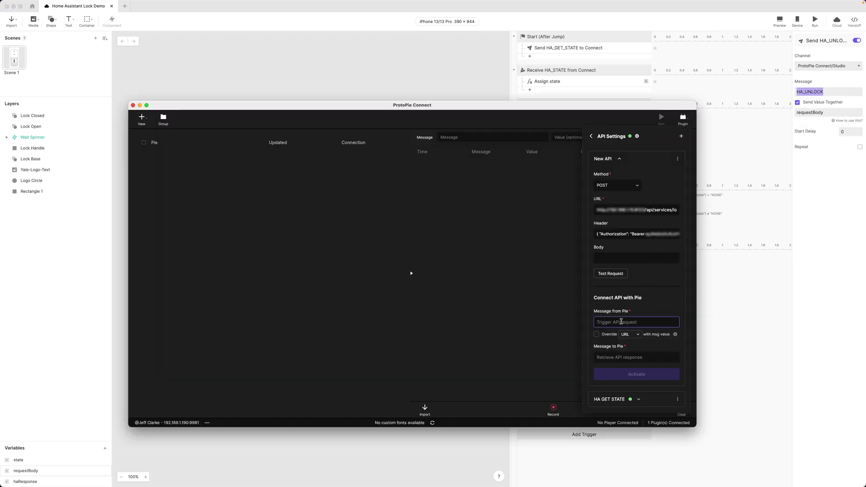
{"action": "key", "text": "super+v"}
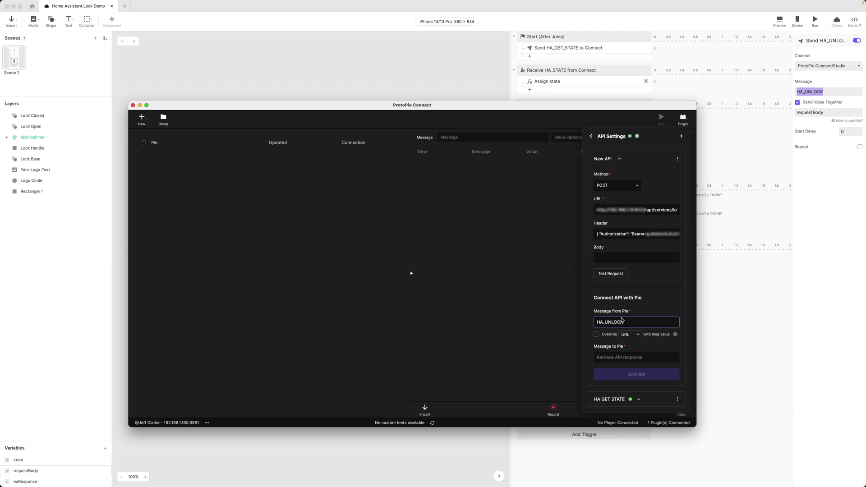
{"action": "left_click", "coordinate": [597, 334]}
{"action": "left_click", "coordinate": [629, 334]}
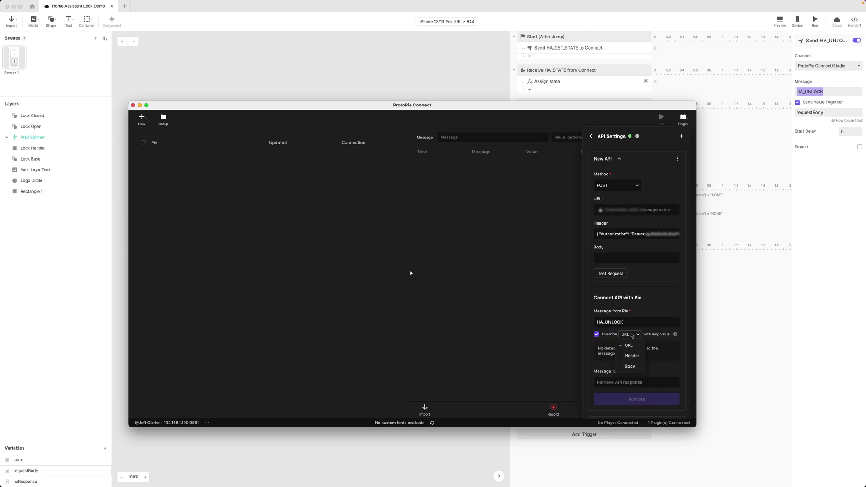
{"action": "left_click", "coordinate": [630, 367]}
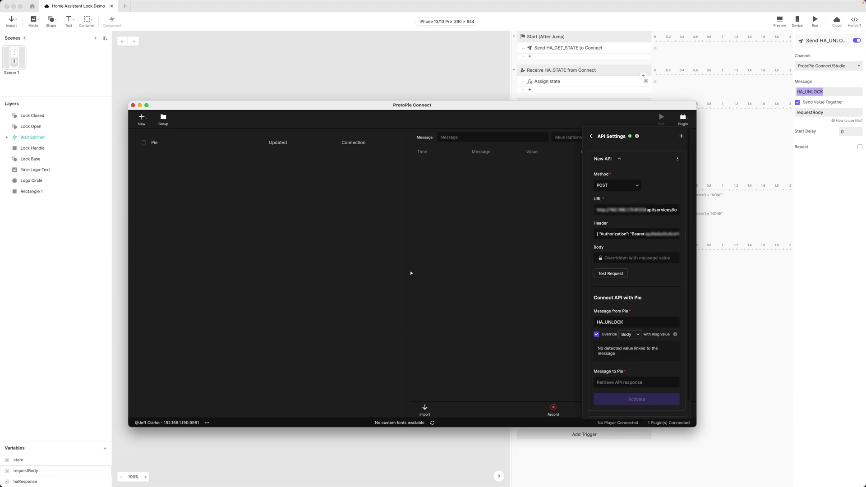
{"action": "left_click", "coordinate": [667, 17]}
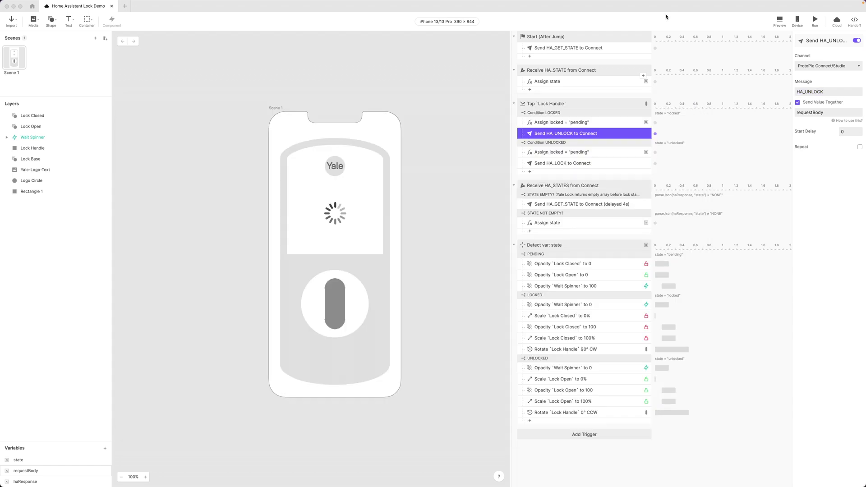
Select the HA_STATES message name on the Receive HA_STATES from Connect trigger.
{"action": "left_click", "coordinate": [569, 187]}
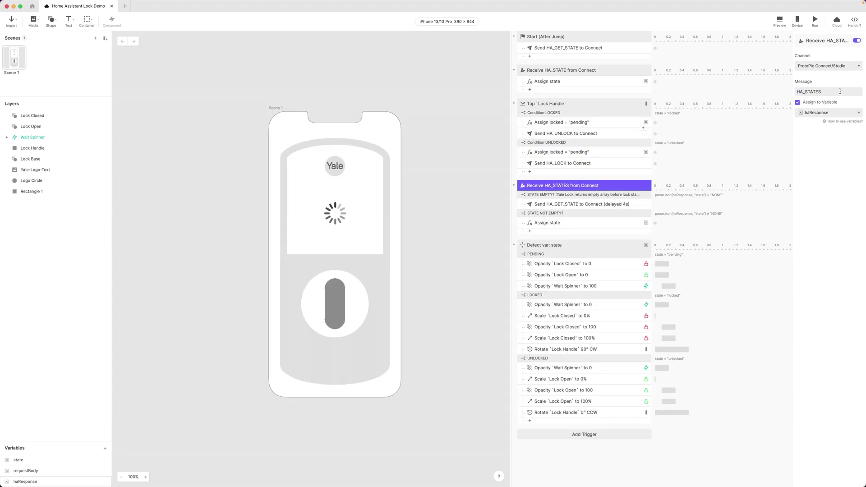
{"action": "left_click", "coordinate": [831, 91]}
{"action": "double_click", "coordinate": [831, 90]}
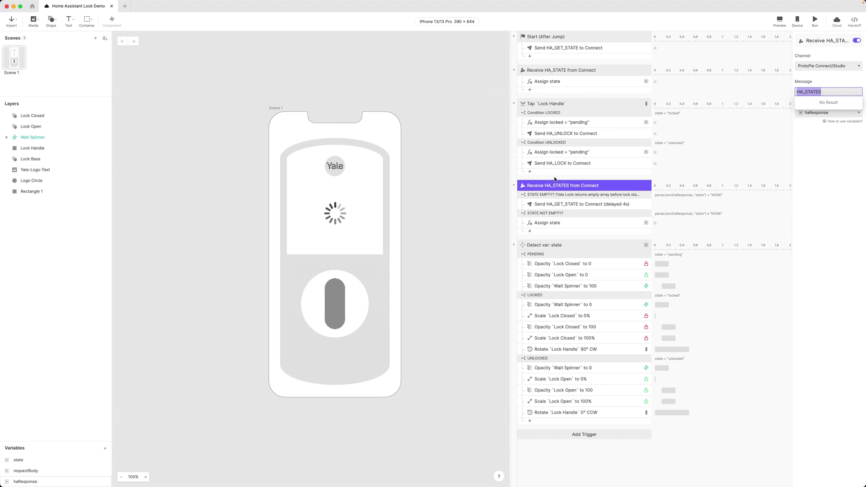
{"action": "key", "text": "super+Tab"}
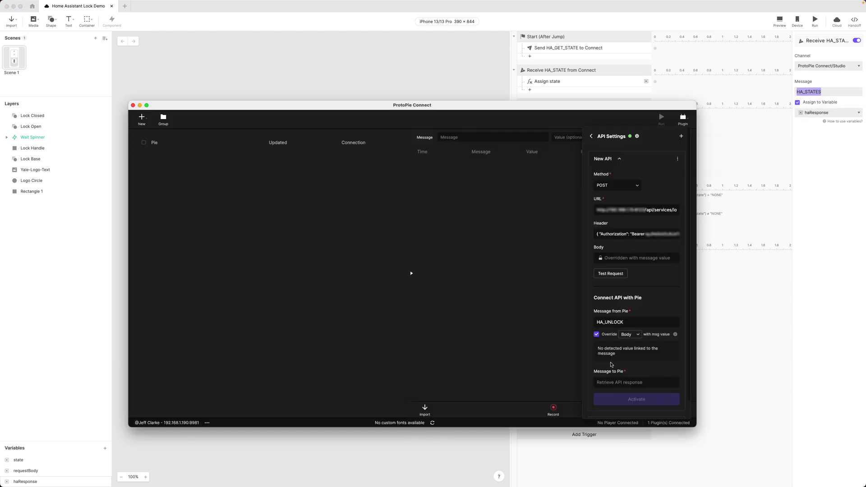
Set Message to Pie to HA_STATES, activate the POST API, and rename it 'HA_UNLOCK'.
{"action": "left_click", "coordinate": [613, 381]}
{"action": "type", "text": "HA_STATES"}
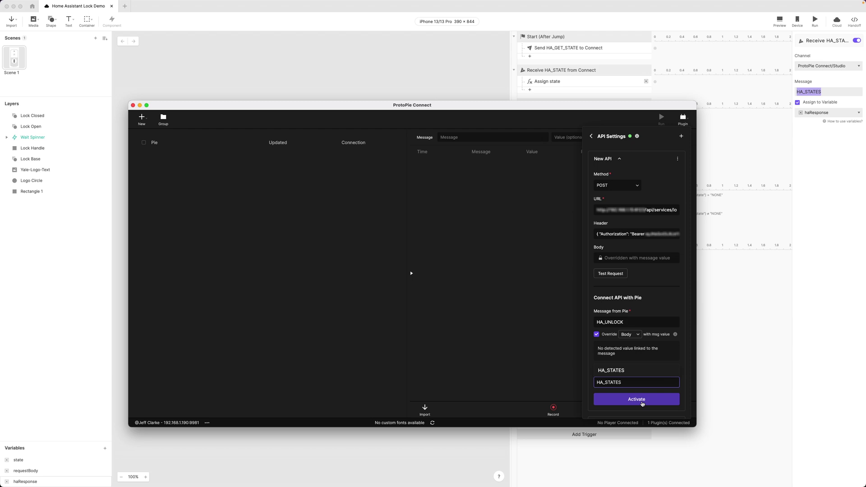
{"action": "left_click", "coordinate": [643, 403]}
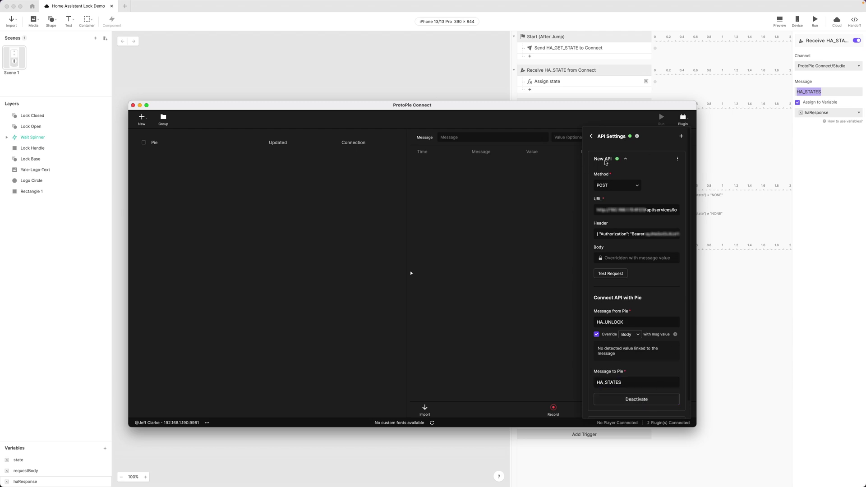
{"action": "double_click", "coordinate": [611, 159]}
{"action": "type", "text": "HA_UNLOCK"}
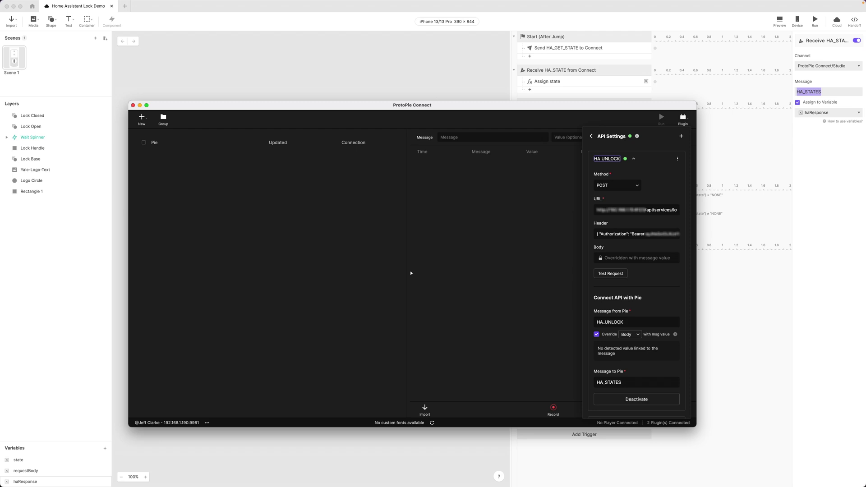
{"action": "key", "text": "Return"}
{"action": "left_click", "coordinate": [633, 159]}
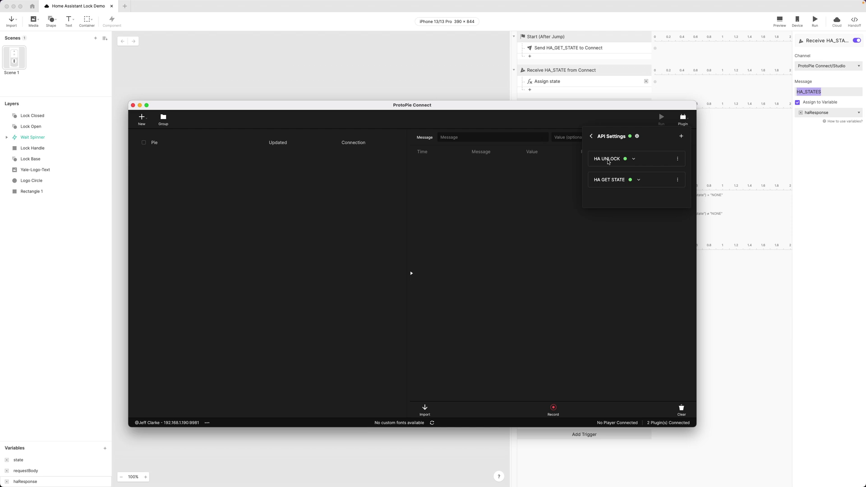
Duplicate the HA UNLOCK API and rename the copy 'HA LOCK'.
{"action": "left_click", "coordinate": [678, 159]}
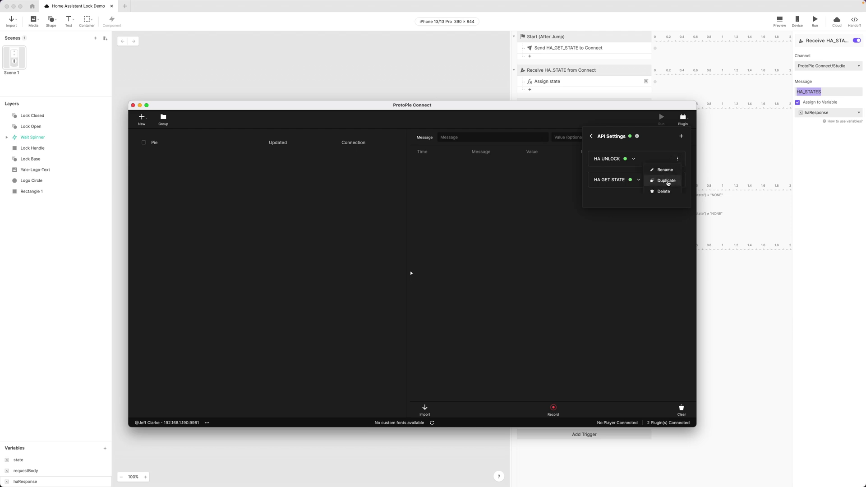
{"action": "left_click", "coordinate": [669, 180]}
{"action": "double_click", "coordinate": [619, 159]}
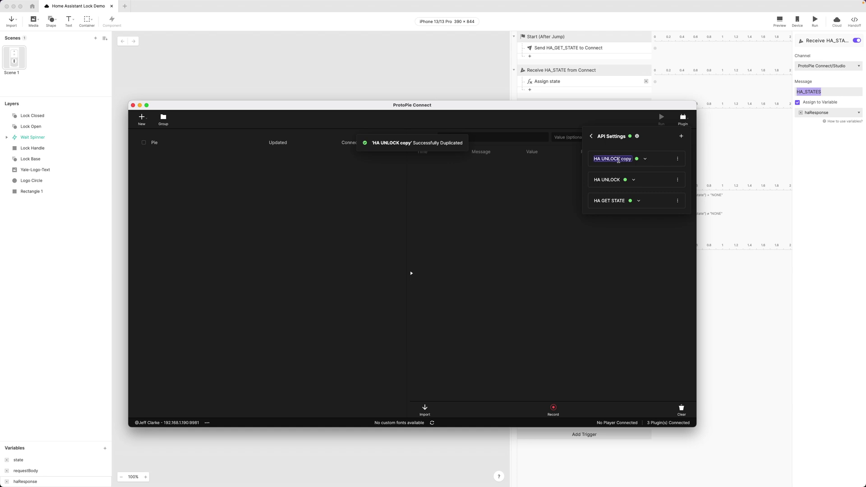
{"action": "type", "text": "HA LOCK"}
{"action": "key", "text": "Return"}
{"action": "left_click", "coordinate": [627, 159]}
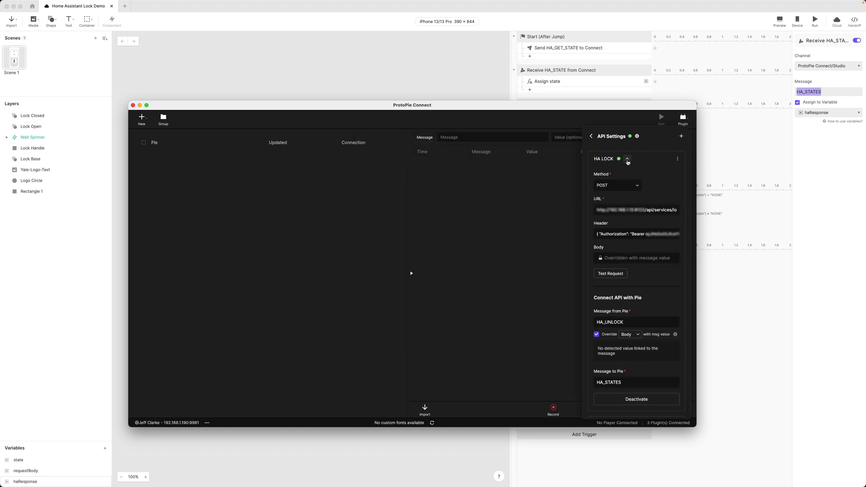
Replace HA LOCK's URL with the /api/services/lock/lock endpoint from the text file.
{"action": "left_click", "coordinate": [640, 208]}
{"action": "key", "text": "super+Tab"}
{"action": "left_click_drag", "start_coordinate": [399, 228], "coordinate": [196, 230]}
{"action": "key", "text": "super+c"}
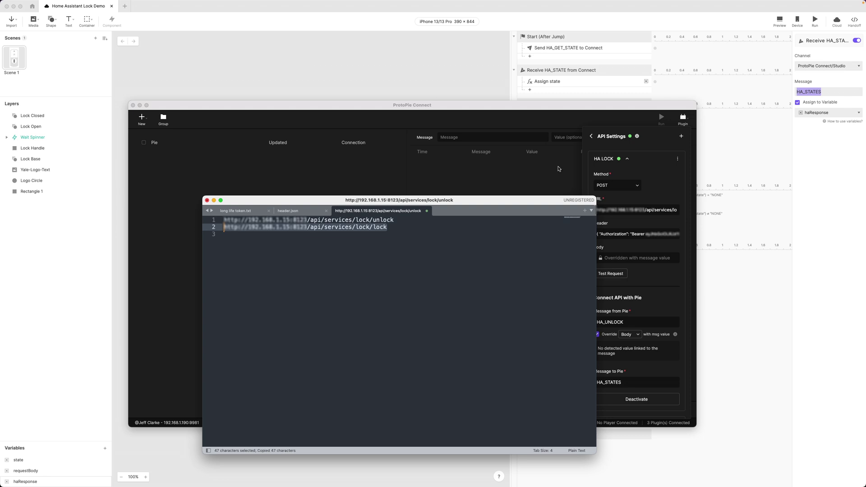
{"action": "left_click", "coordinate": [644, 212]}
{"action": "key", "text": "super+a"}
{"action": "key", "text": "super+v"}
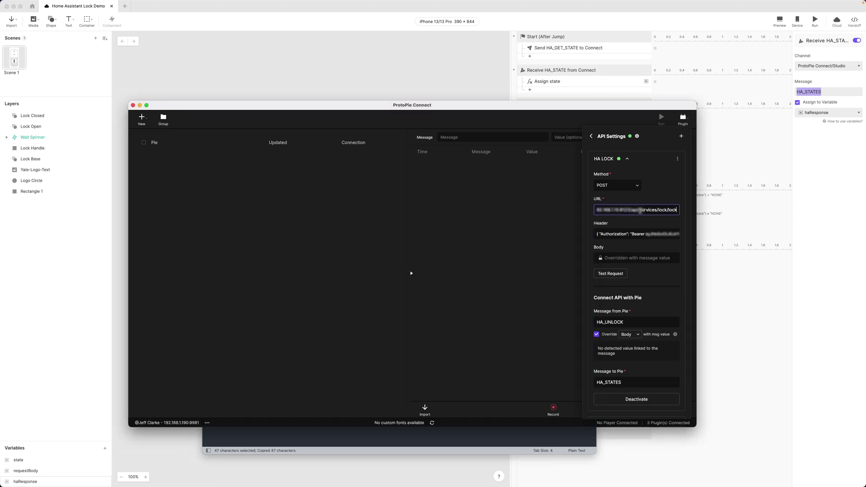
{"action": "left_click", "coordinate": [640, 230]}
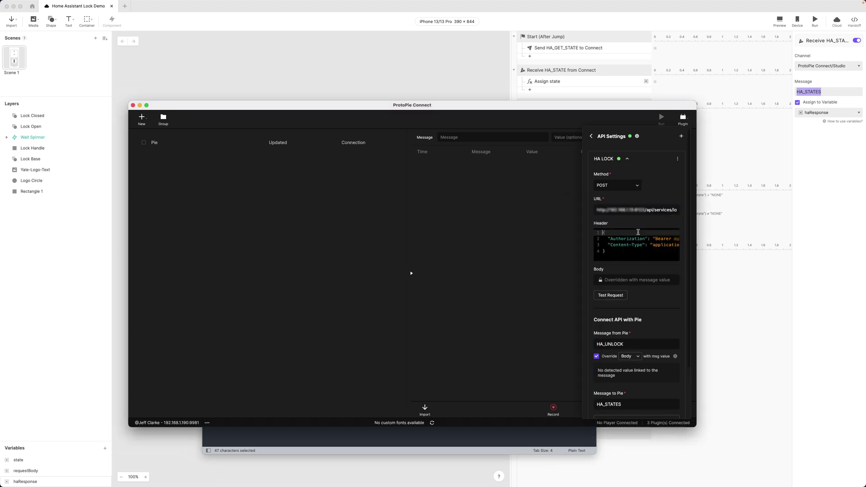
{"action": "left_click", "coordinate": [624, 221]}
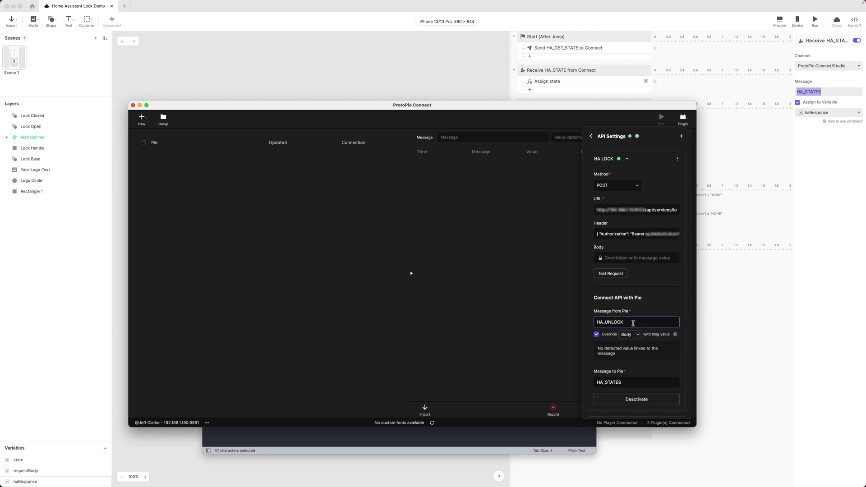
{"action": "left_click", "coordinate": [624, 24]}
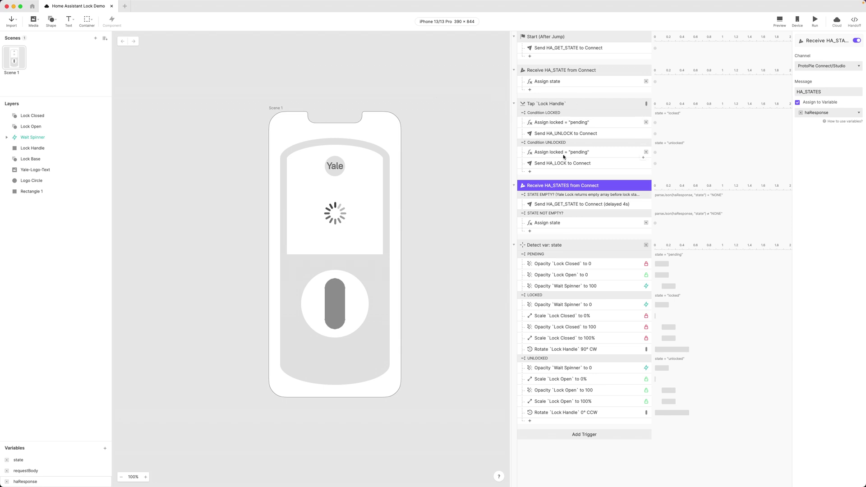
Change HA LOCK's Message from Pie from HA_UNLOCK to HA_LOCK, and load the Home Assistant Lock pie into Connect.
{"action": "left_click", "coordinate": [564, 164]}
{"action": "double_click", "coordinate": [826, 92]}
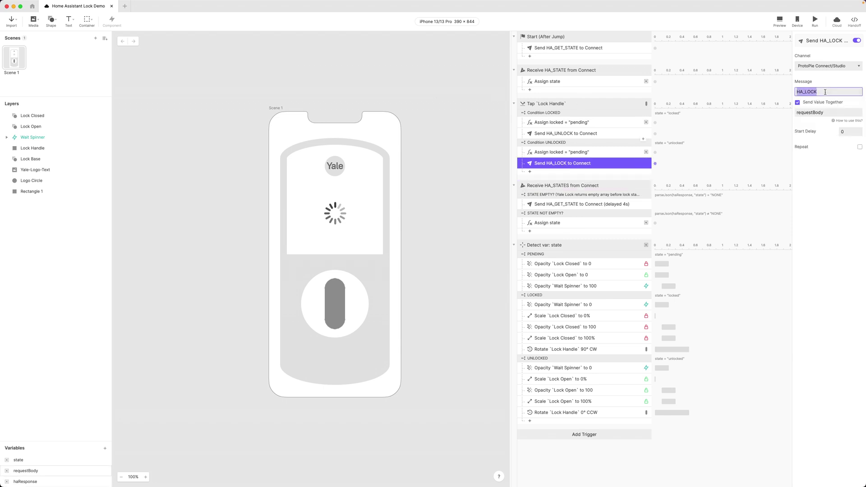
{"action": "key", "text": "super+Tab"}
{"action": "double_click", "coordinate": [624, 322]}
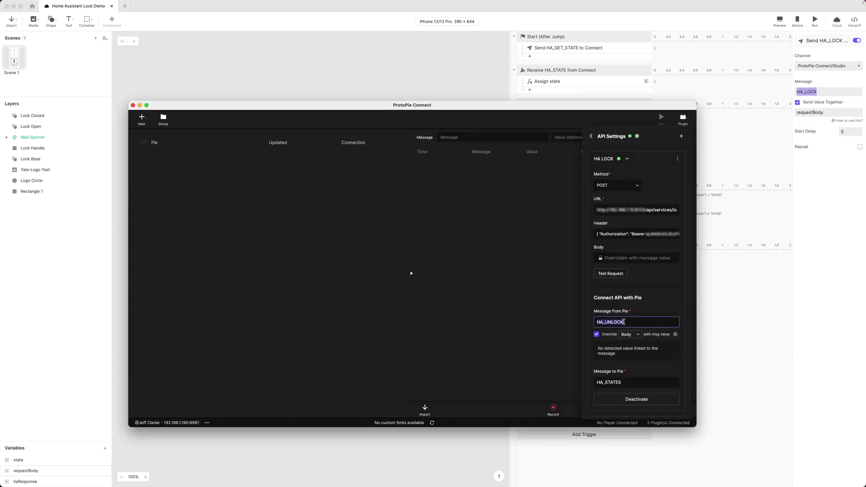
{"action": "key", "text": "super+v"}
{"action": "left_click", "coordinate": [627, 160]}
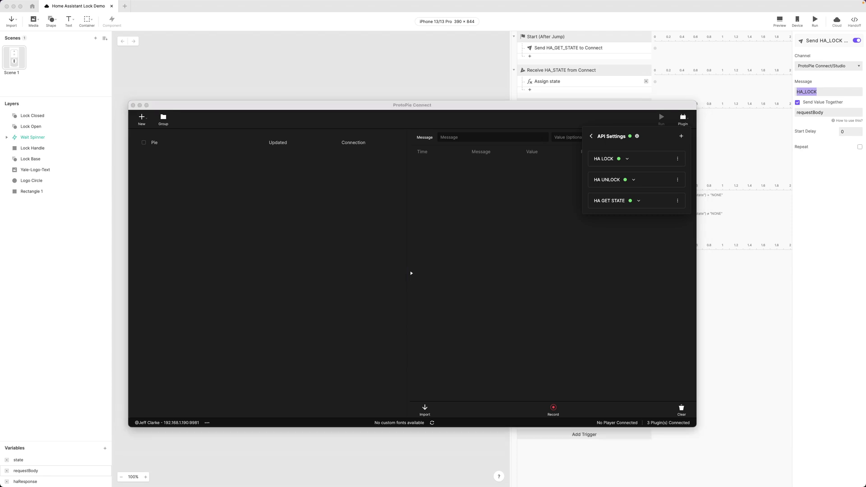
{"action": "left_click_drag", "start_coordinate": [280, 273], "coordinate": [280, 275]}
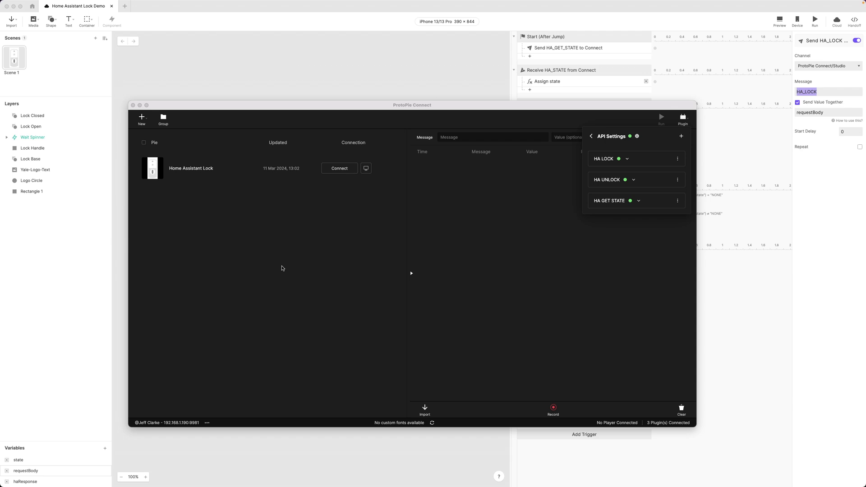
Open the Home Assistant Lock pie in Chrome in its own narrow window.
{"action": "left_click", "coordinate": [367, 171]}
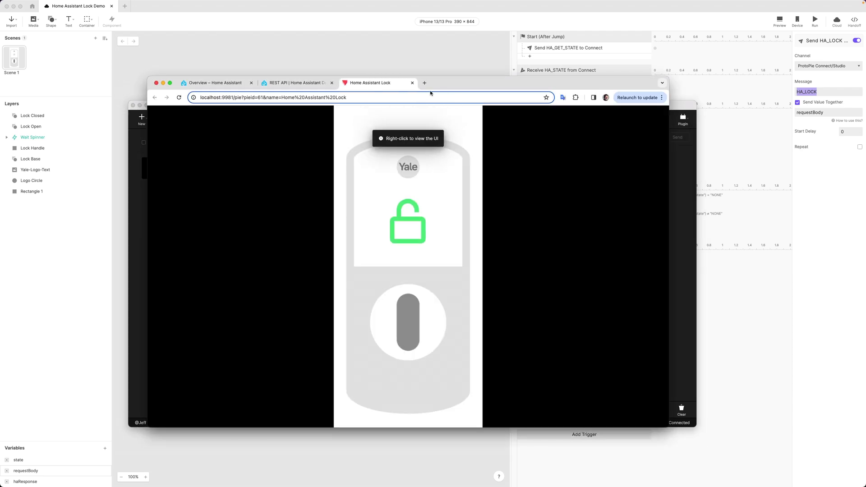
{"action": "left_click_drag", "start_coordinate": [381, 84], "coordinate": [89, 86]}
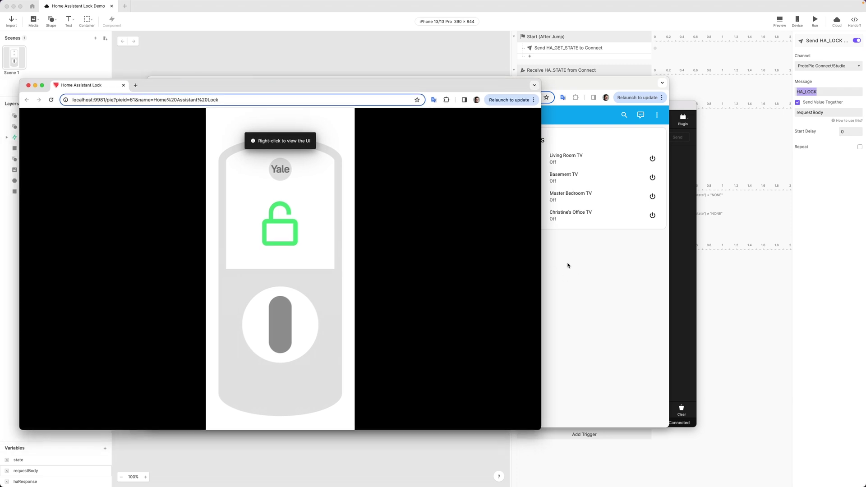
{"action": "left_click_drag", "start_coordinate": [540, 252], "coordinate": [191, 228]}
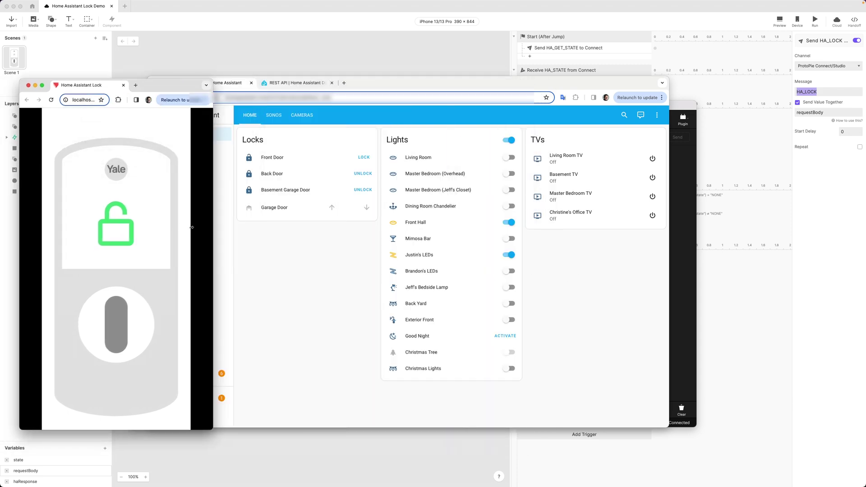
Open the Front Door lock beside the prototype, then lock and unlock it from the prototype.
{"action": "left_click", "coordinate": [279, 161]}
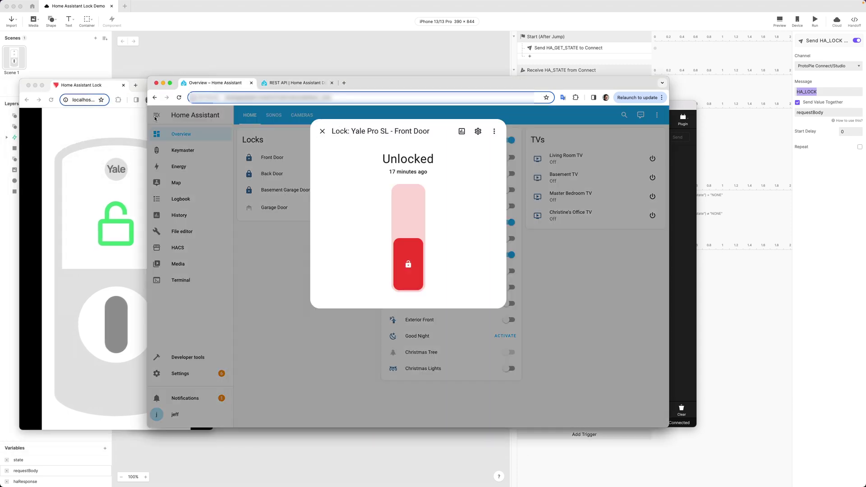
{"action": "left_click_drag", "start_coordinate": [147, 114], "coordinate": [358, 114]}
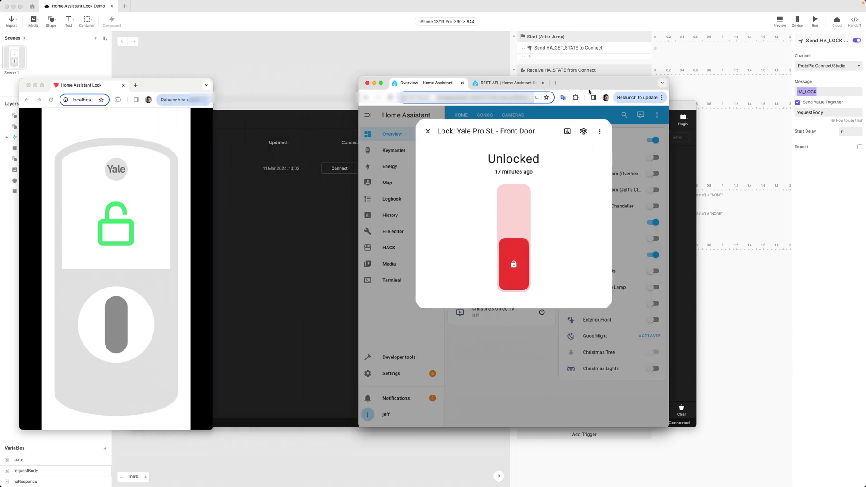
{"action": "left_click_drag", "start_coordinate": [590, 90], "coordinate": [466, 88]}
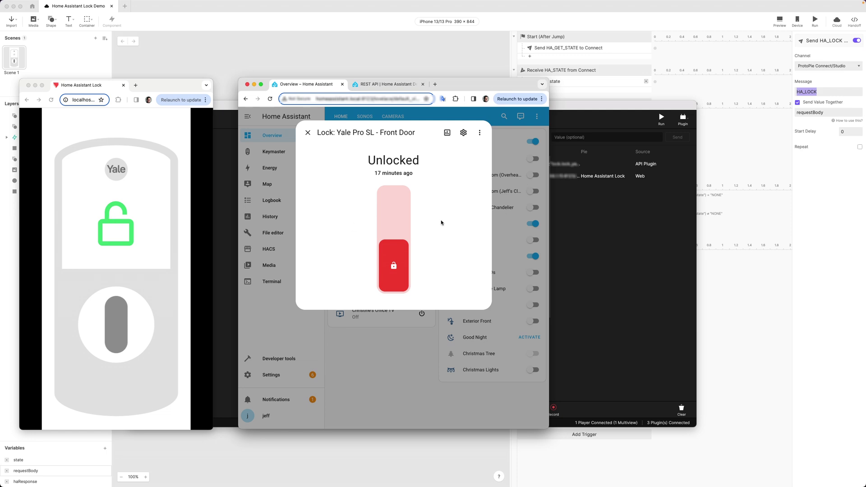
{"action": "left_click", "coordinate": [117, 324]}
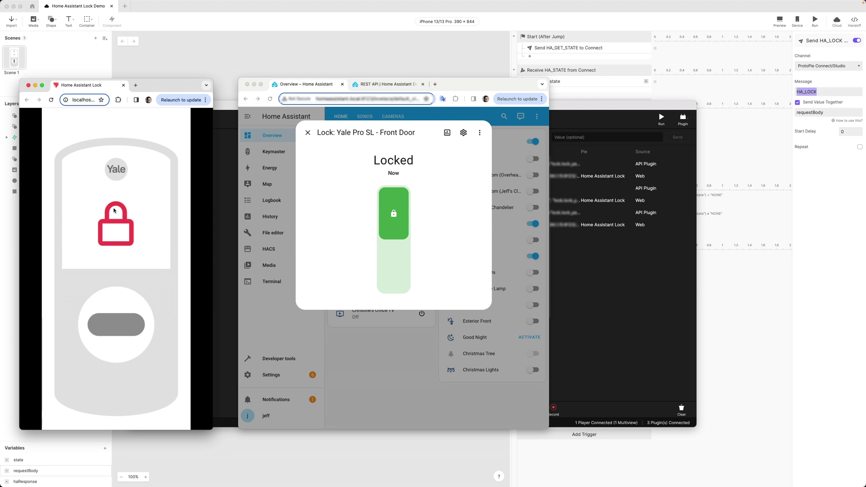
{"action": "left_click", "coordinate": [110, 321]}
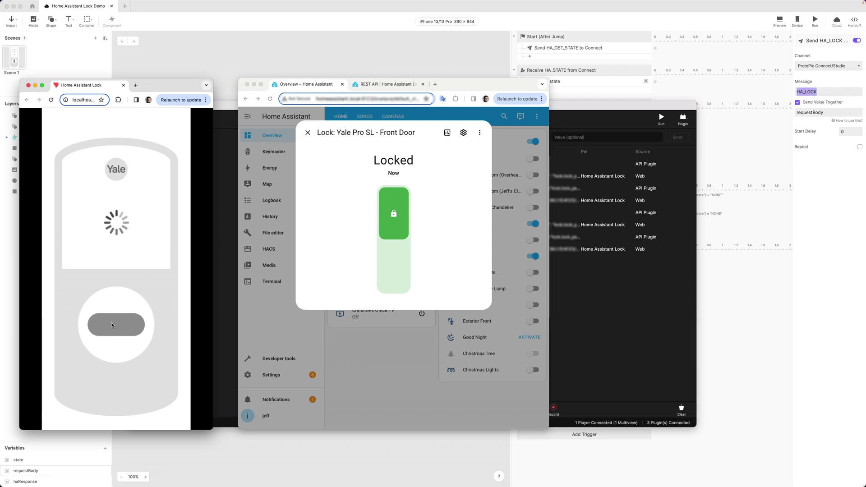